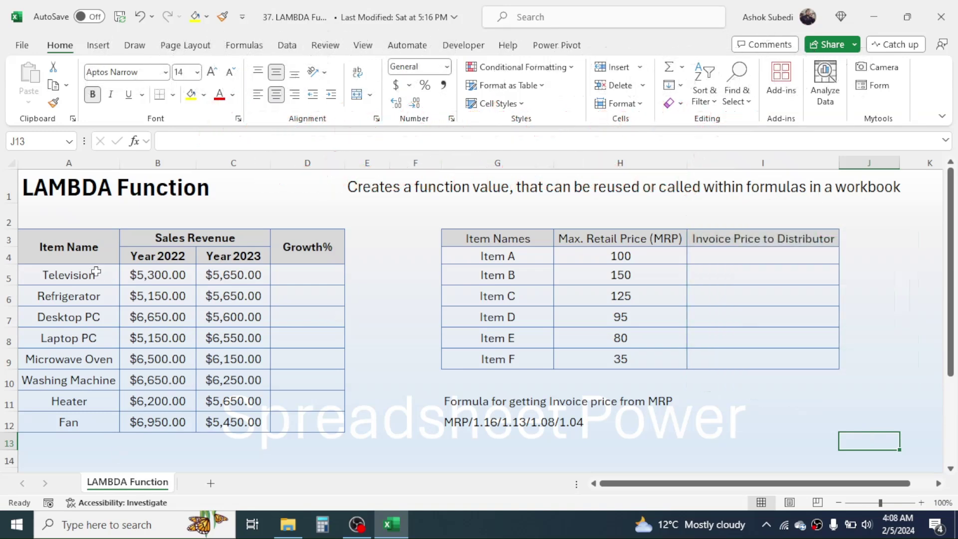
{"action": "left_click_drag", "start_coordinate": [82, 250], "coordinate": [102, 329]}
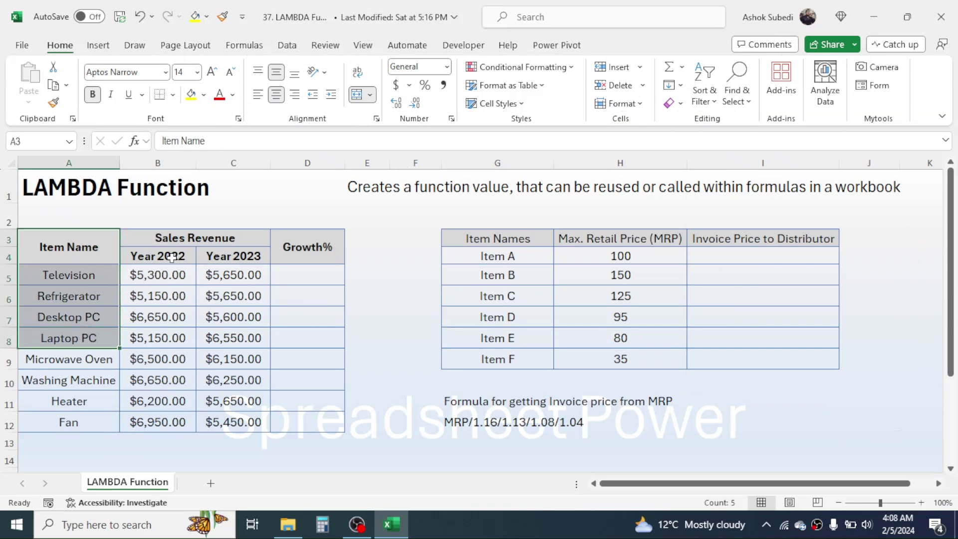
{"action": "left_click_drag", "start_coordinate": [165, 257], "coordinate": [165, 338]}
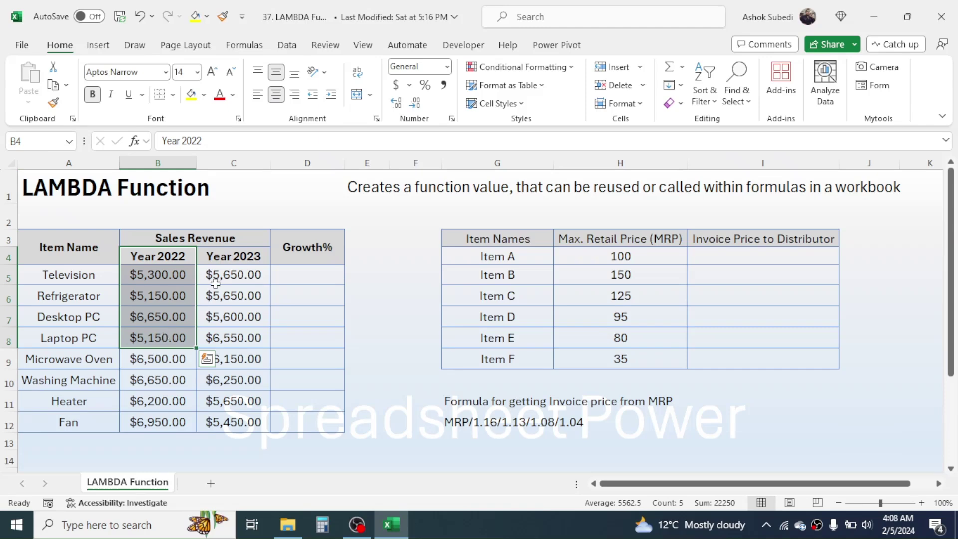
{"action": "left_click_drag", "start_coordinate": [234, 255], "coordinate": [232, 370]}
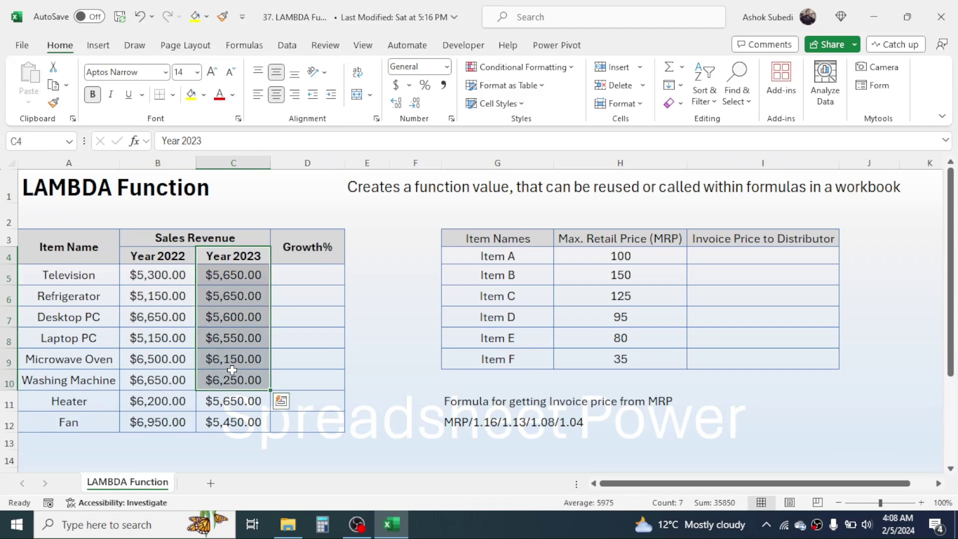
Enter =growth_percent(C5,B5) in cell D5 to calculate the Television's growth from 2022 to 2023
{"action": "left_click", "coordinate": [304, 280]}
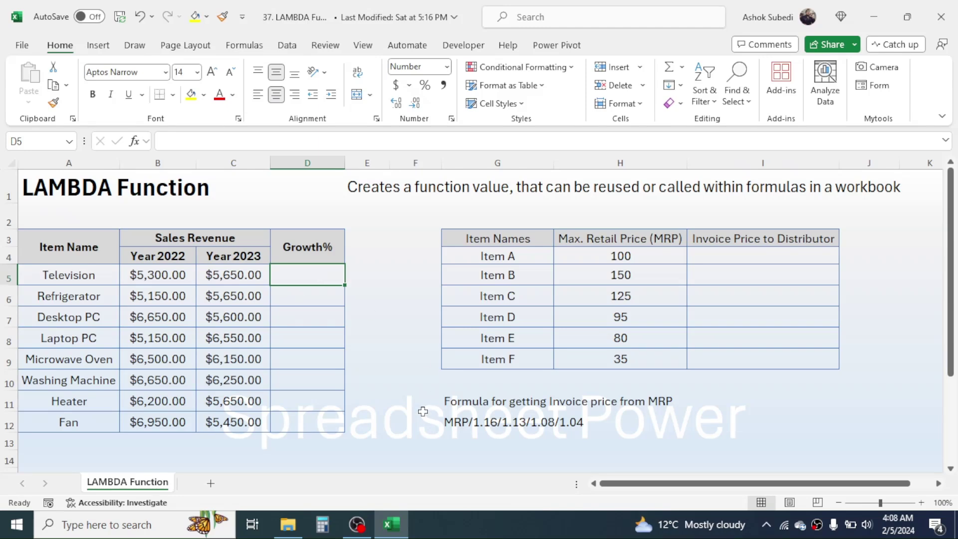
{"action": "type", "text": "="}
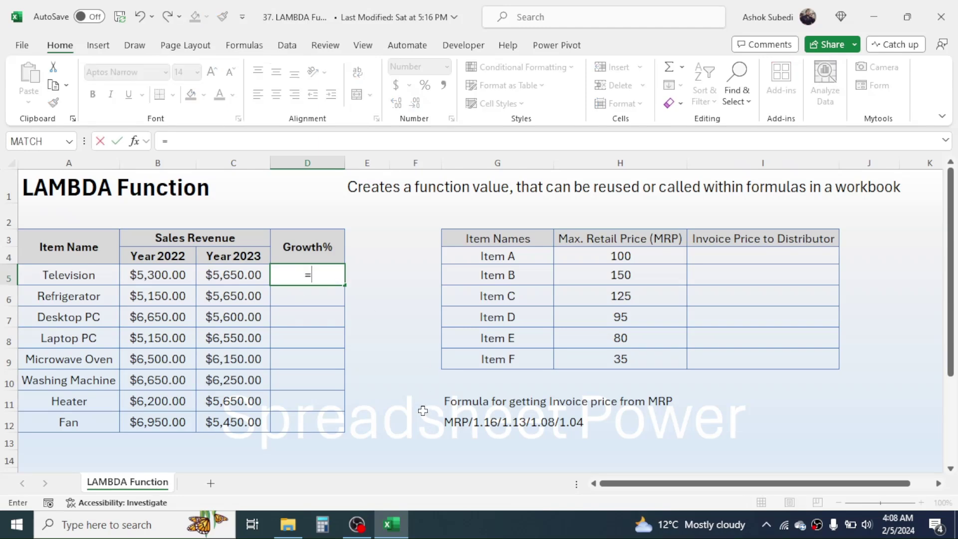
{"action": "type", "text": "gro"}
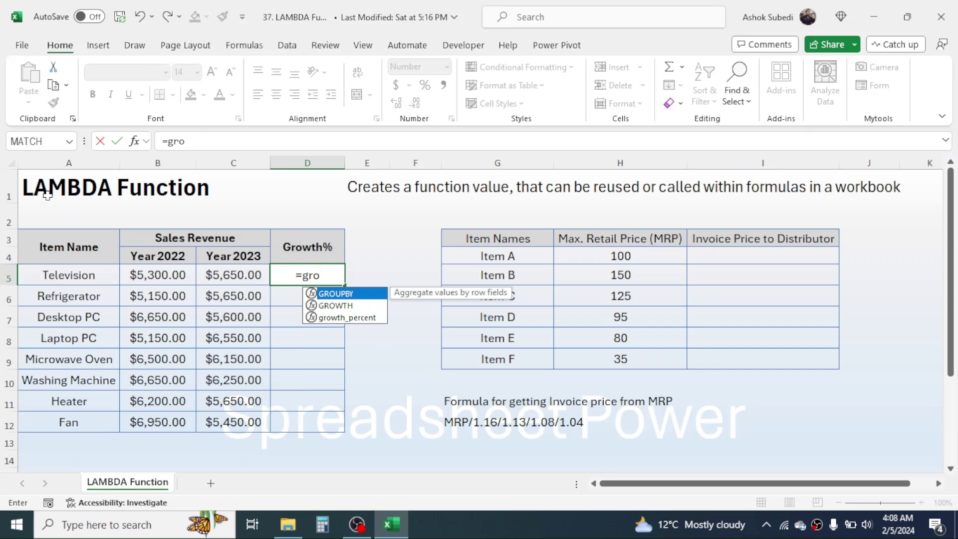
{"action": "double_click", "coordinate": [345, 318]}
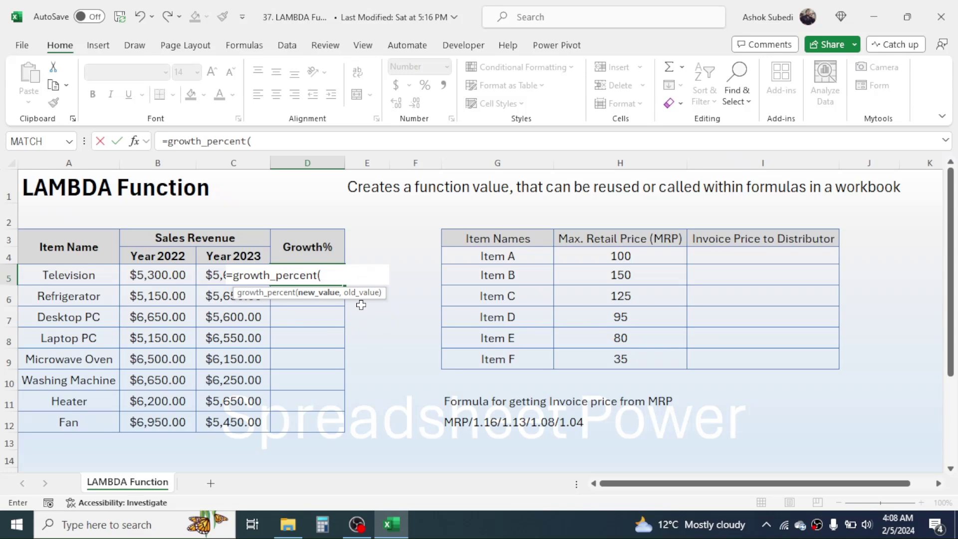
{"action": "left_click", "coordinate": [214, 274]}
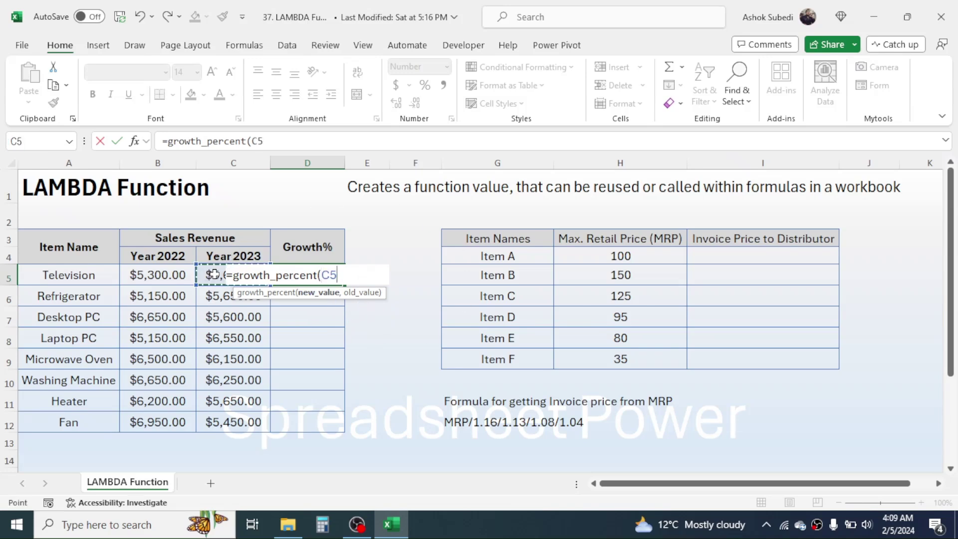
{"action": "type", "text": ","}
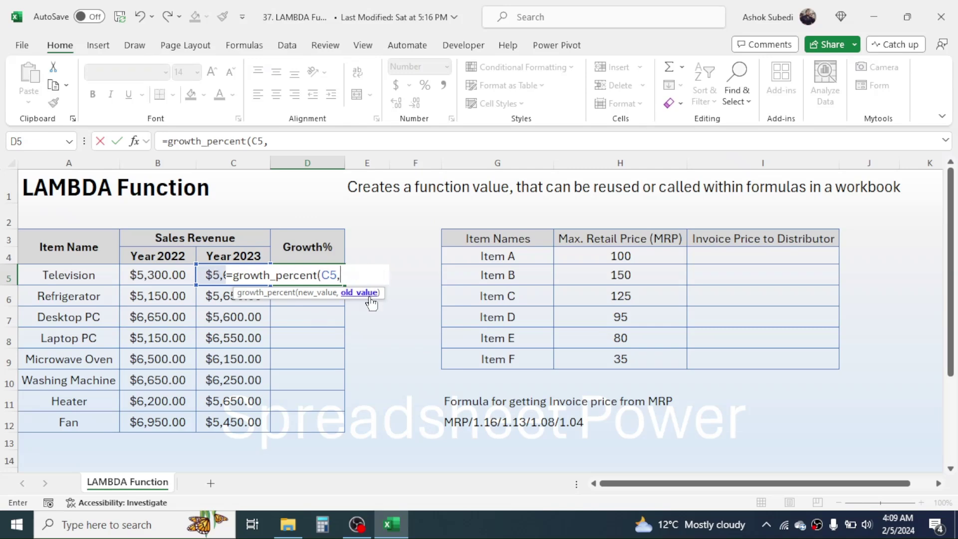
{"action": "left_click", "coordinate": [154, 275]}
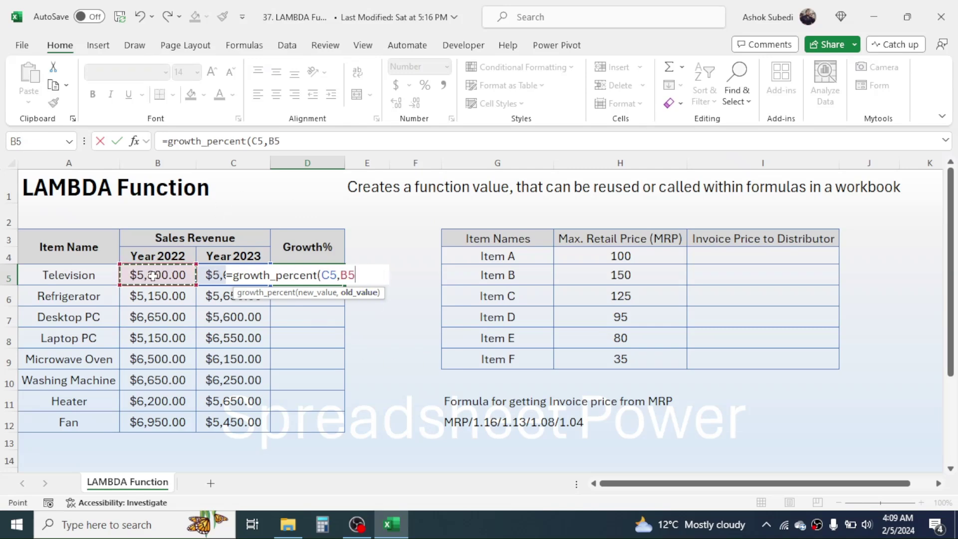
{"action": "type", "text": ")"}
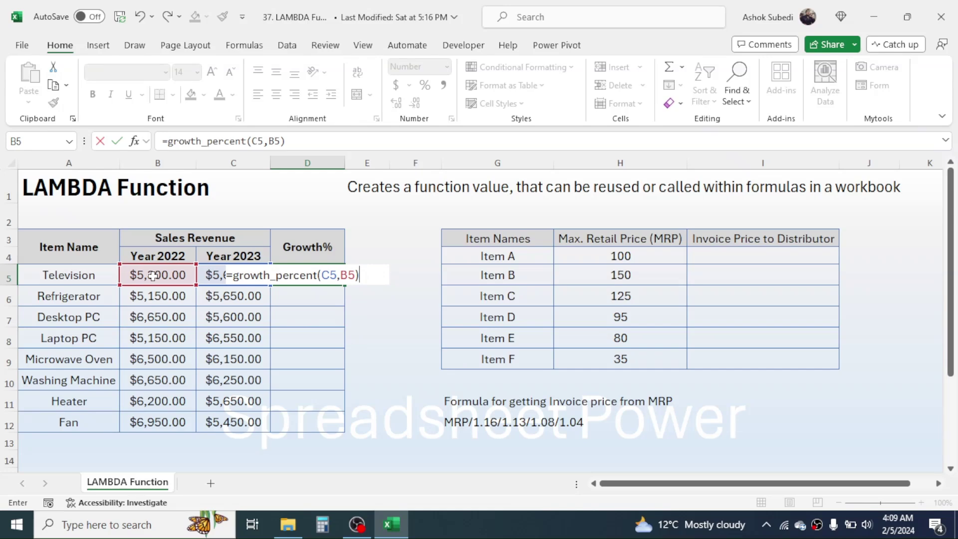
{"action": "key", "text": "Return"}
Fill the growth formula from D5 down to D12 and check the copied formula in D7
{"action": "left_click", "coordinate": [326, 269]}
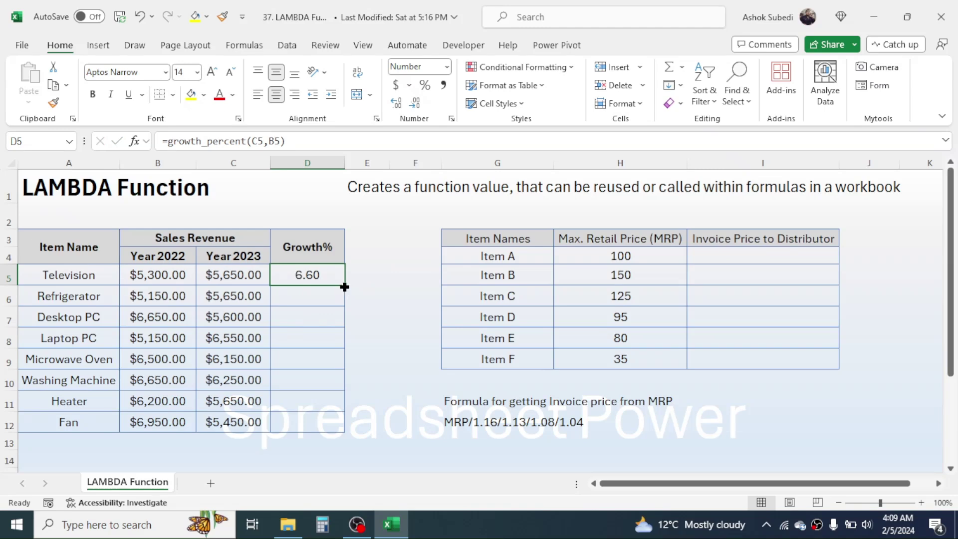
{"action": "left_click_drag", "start_coordinate": [344, 287], "coordinate": [341, 432]}
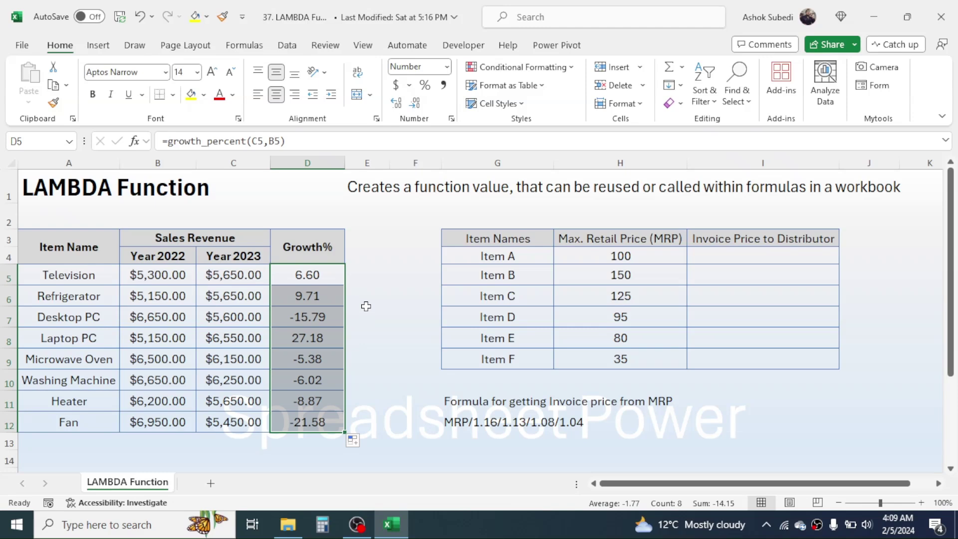
{"action": "left_click", "coordinate": [316, 323]}
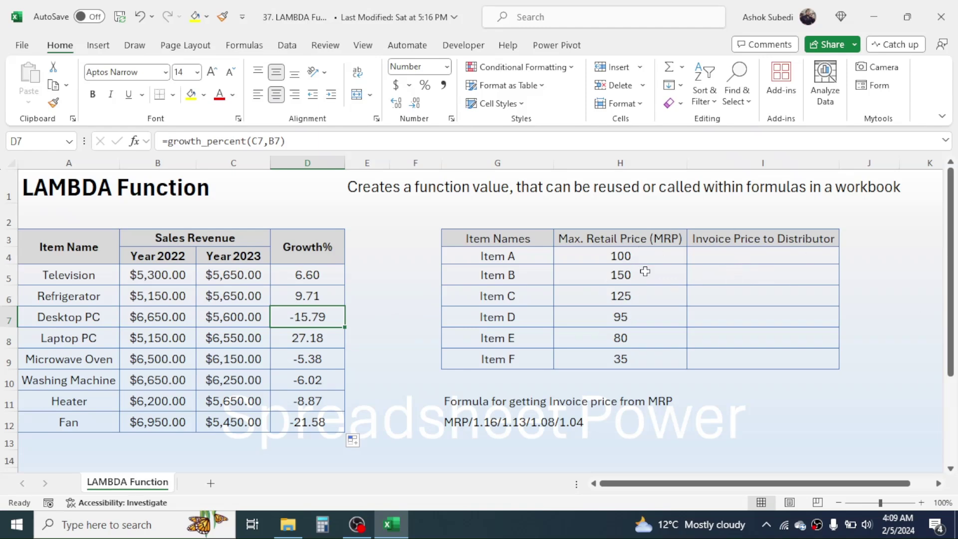
Enter =Invoice_Price(H4) in cell I4 to calculate Item A's invoice price to the distributor
{"action": "left_click", "coordinate": [773, 255]}
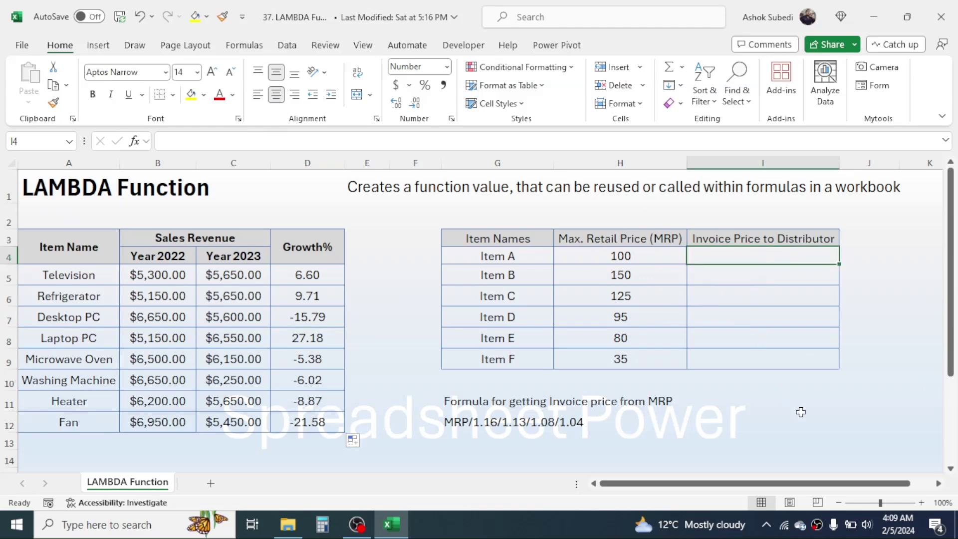
{"action": "type", "text": "=inv"}
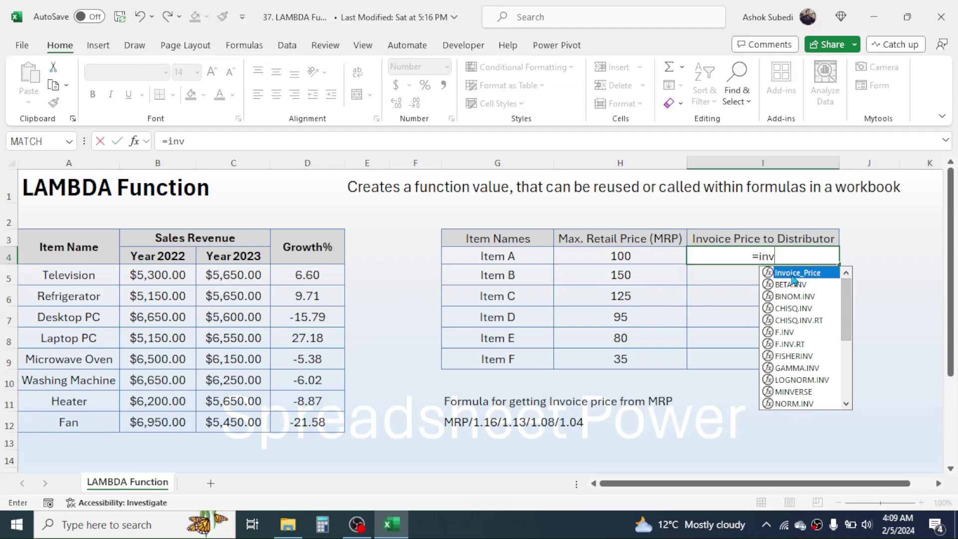
{"action": "double_click", "coordinate": [793, 273]}
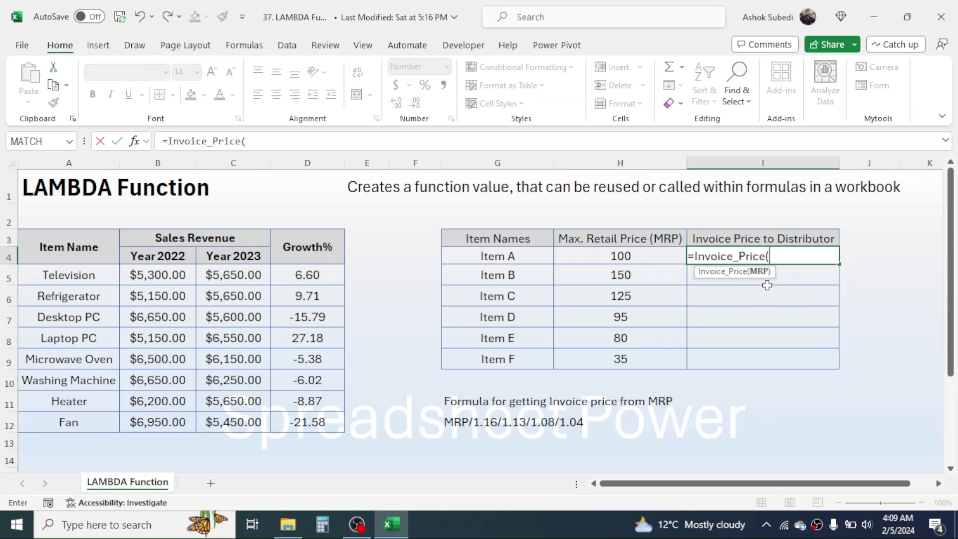
{"action": "left_click", "coordinate": [631, 256]}
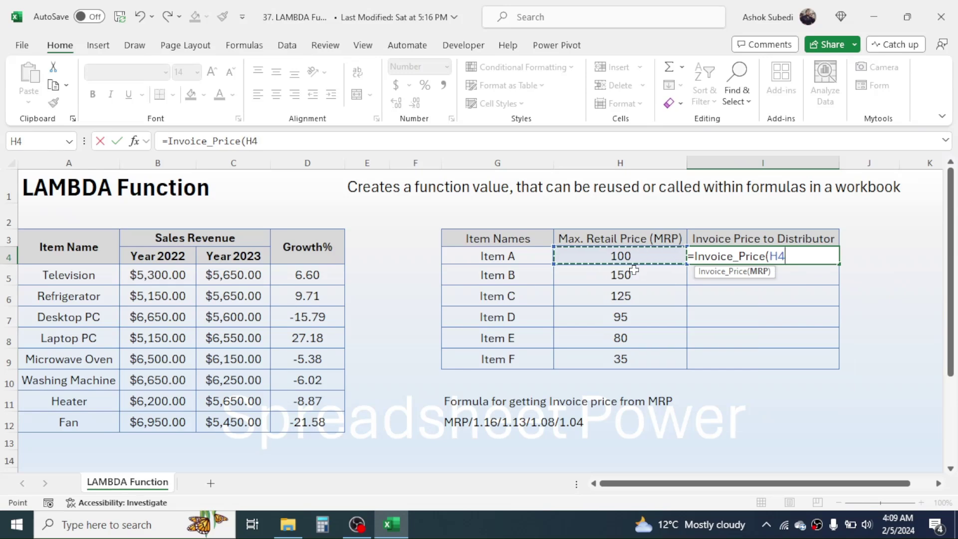
{"action": "type", "text": ")"}
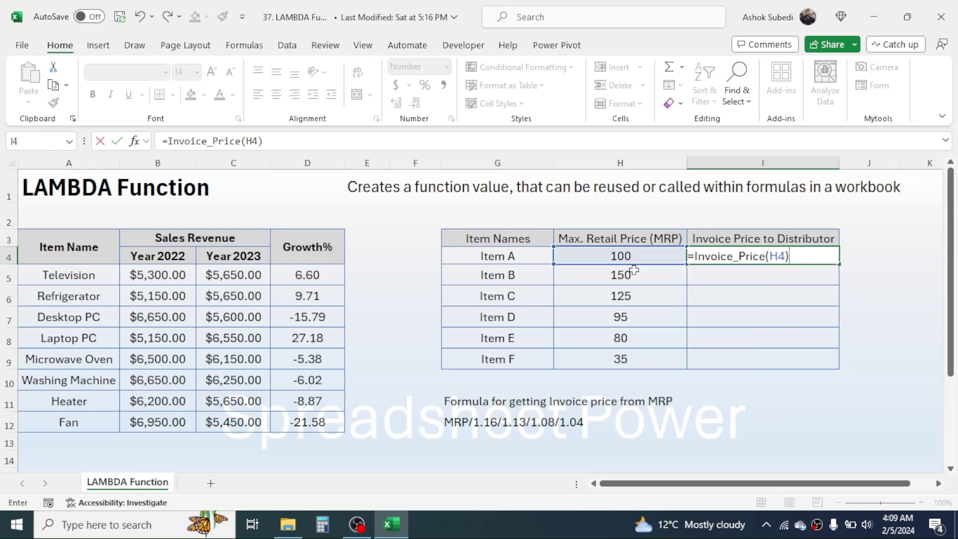
{"action": "key", "text": "Return"}
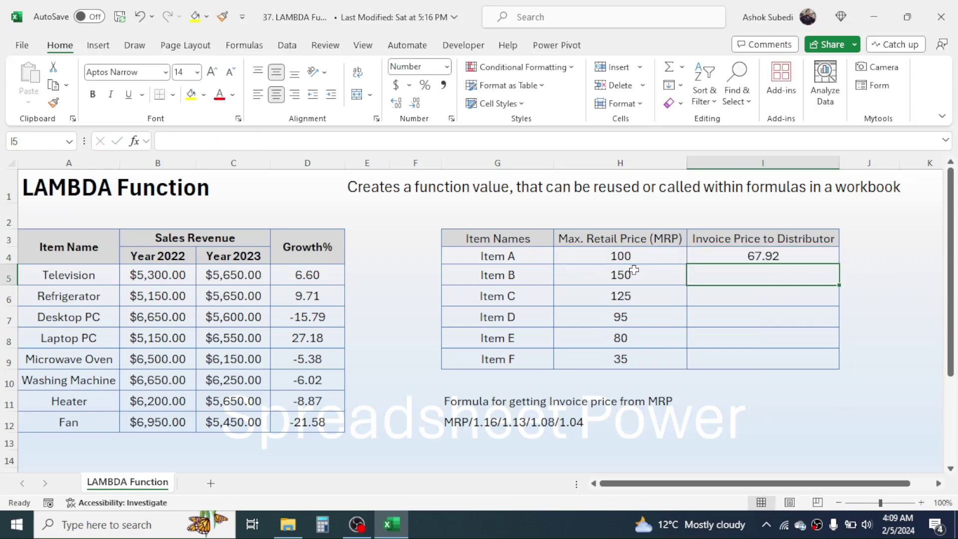
Fill the invoice price formula from I4 down to I9 for all remaining items
{"action": "left_click", "coordinate": [782, 256]}
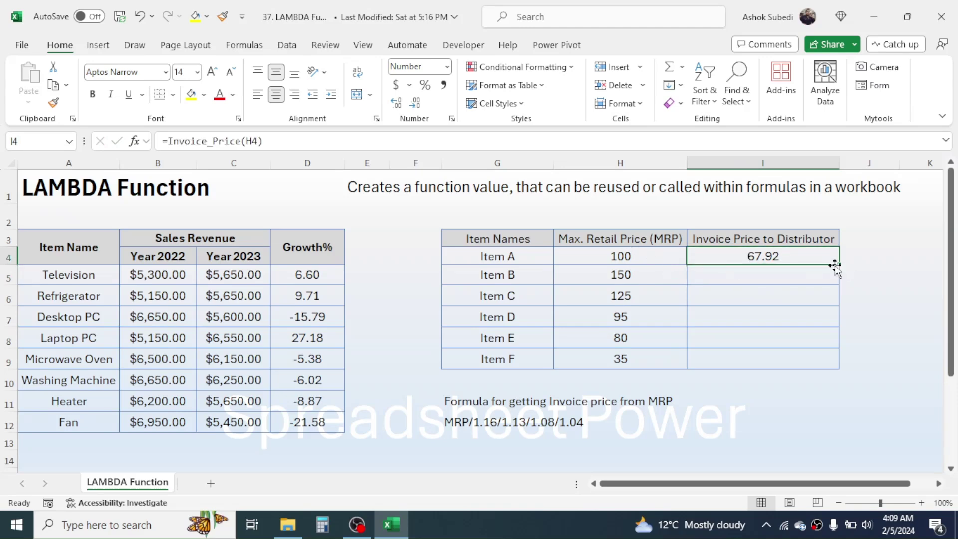
{"action": "left_click_drag", "start_coordinate": [837, 265], "coordinate": [832, 371]}
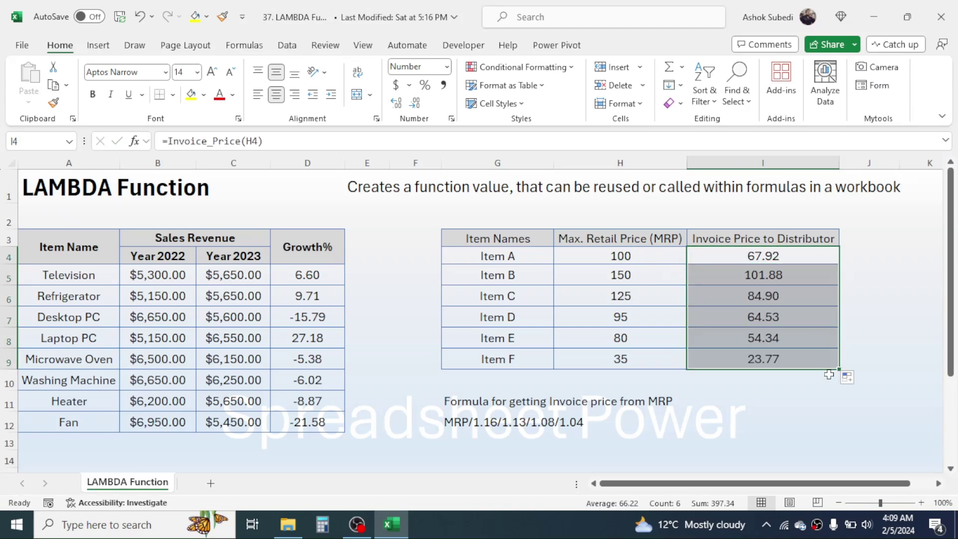
{"action": "left_click", "coordinate": [764, 407]}
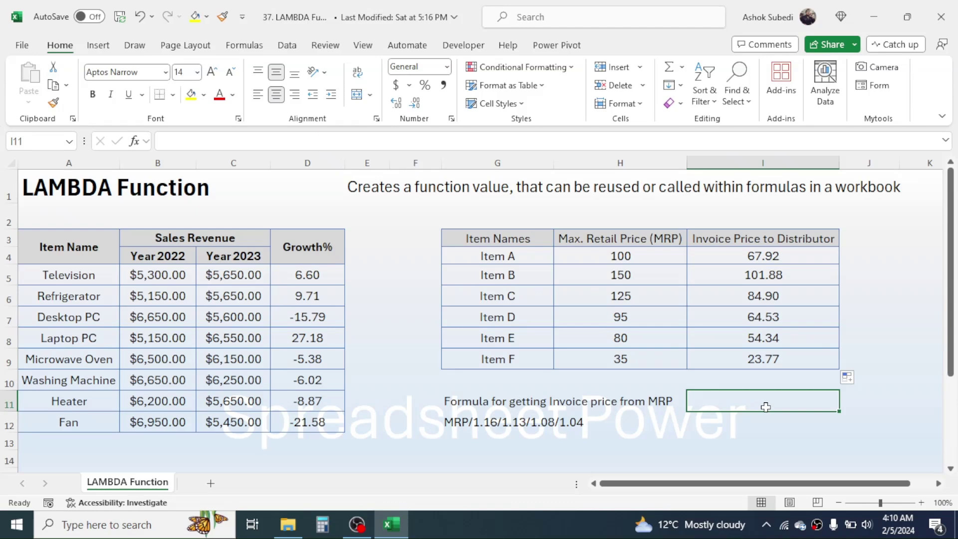
Clear the Growth% results in D5:D12 and the invoice price results in I4:I9
{"action": "left_click_drag", "start_coordinate": [305, 274], "coordinate": [304, 423]}
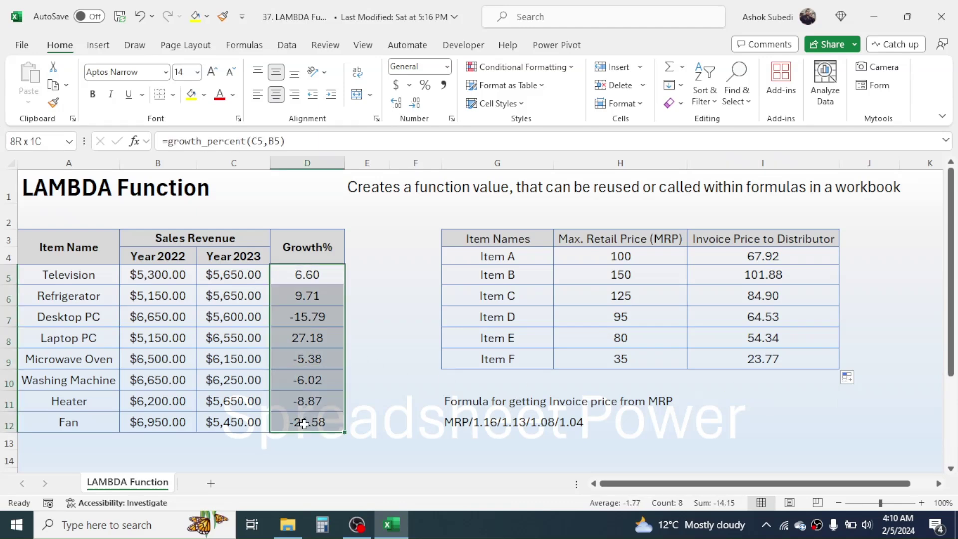
{"action": "key", "text": "Delete"}
{"action": "left_click", "coordinate": [785, 257]}
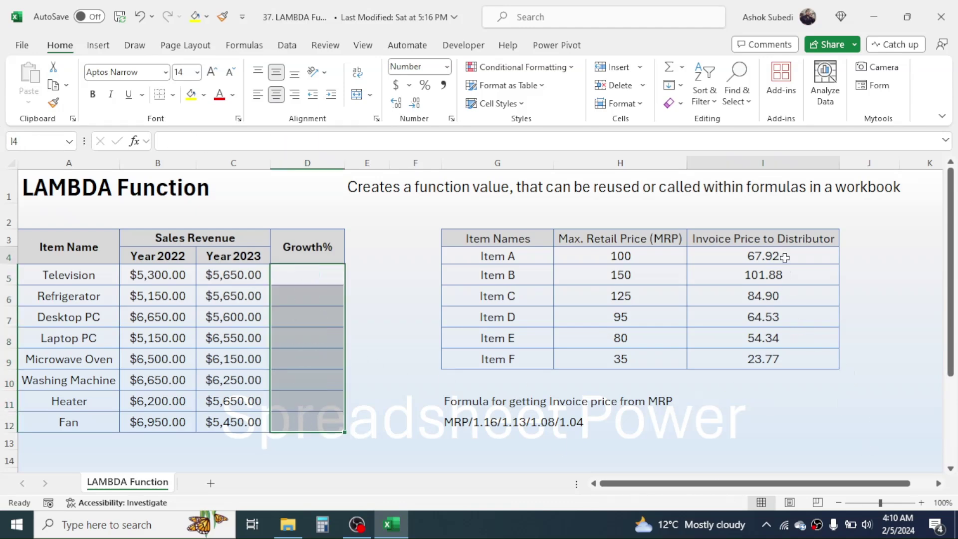
{"action": "left_click_drag", "start_coordinate": [785, 257], "coordinate": [783, 359]}
{"action": "key", "text": "Delete"}
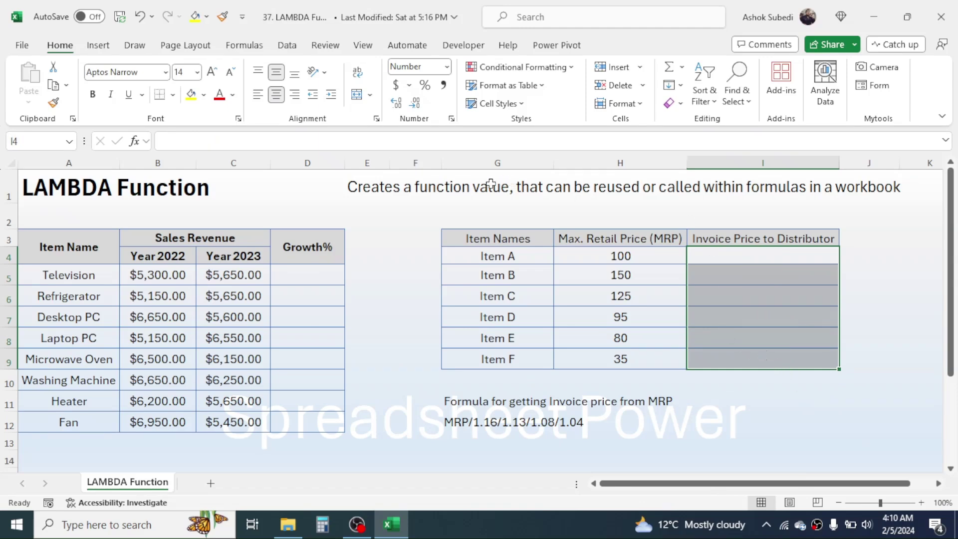
Delete the defined names growth_percent and Invoice_Price from the workbook and close the Name Manager
{"action": "left_click", "coordinate": [246, 46]}
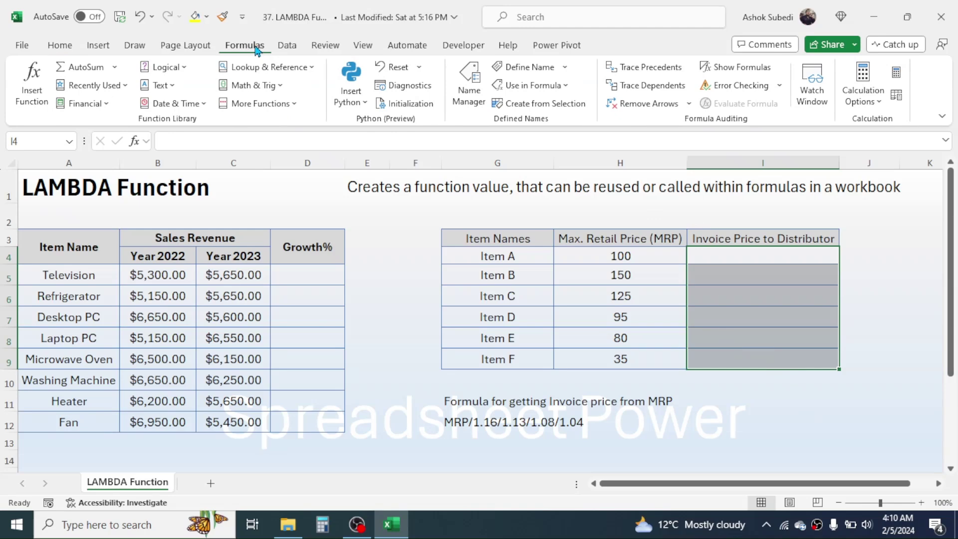
{"action": "left_click", "coordinate": [469, 100]}
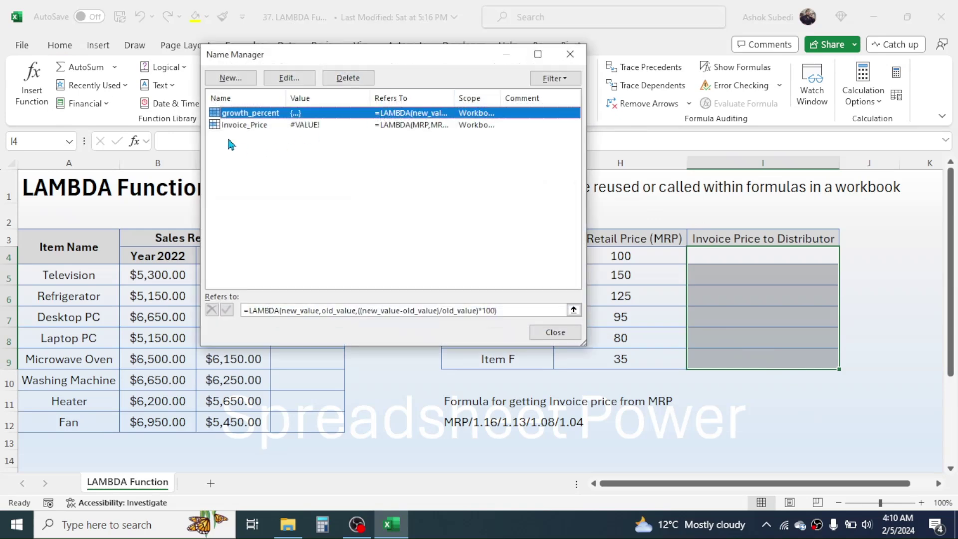
{"action": "left_click_drag", "start_coordinate": [263, 142], "coordinate": [233, 100]}
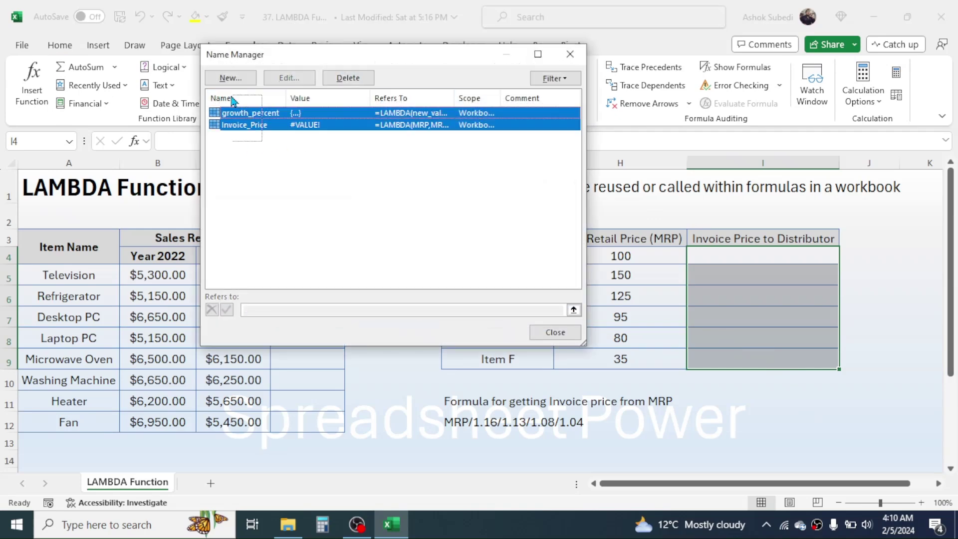
{"action": "left_click", "coordinate": [351, 78]}
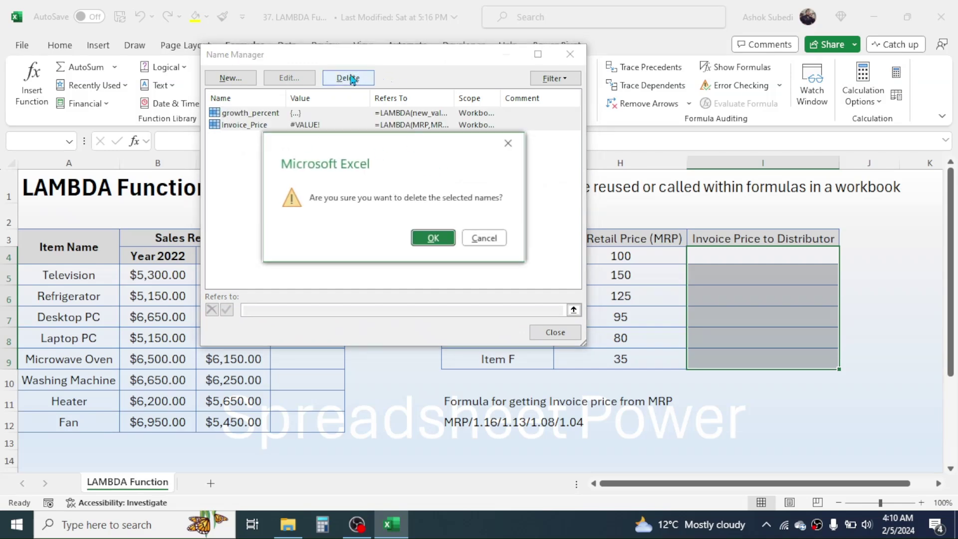
{"action": "left_click", "coordinate": [430, 238]}
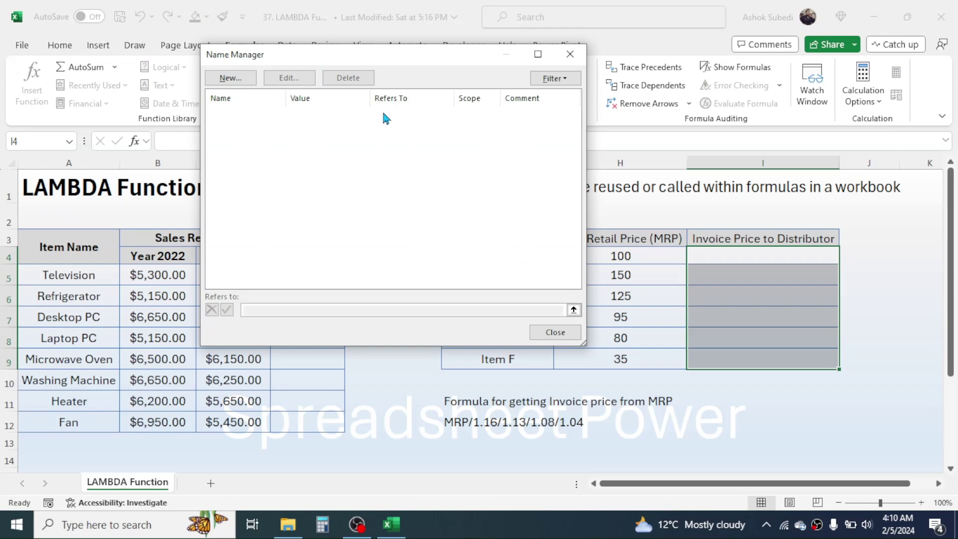
{"action": "left_click", "coordinate": [571, 56]}
{"action": "left_click", "coordinate": [779, 405]}
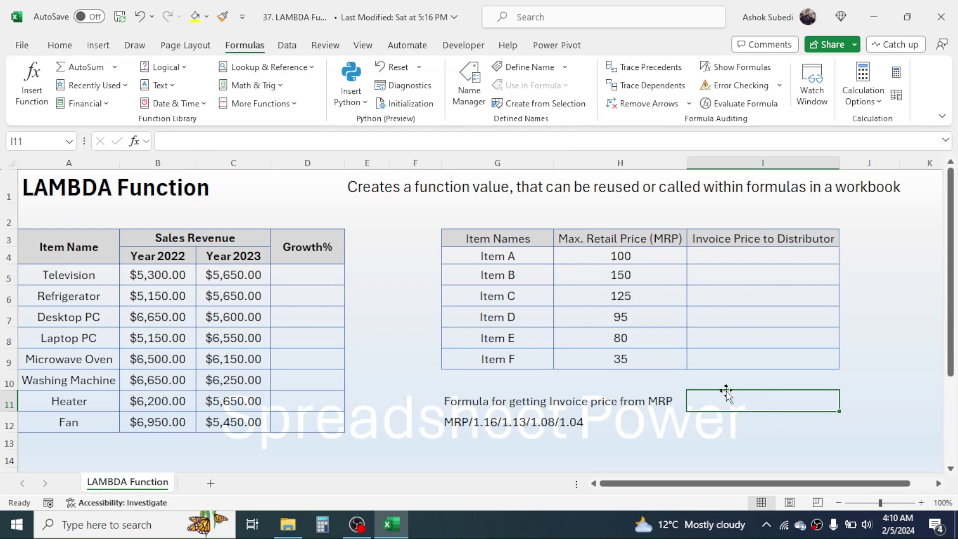
Enter the ordinary formula =((C5-B5)/B5)*100 in cell D5 to calculate Television's growth percentage
{"action": "left_click", "coordinate": [322, 270]}
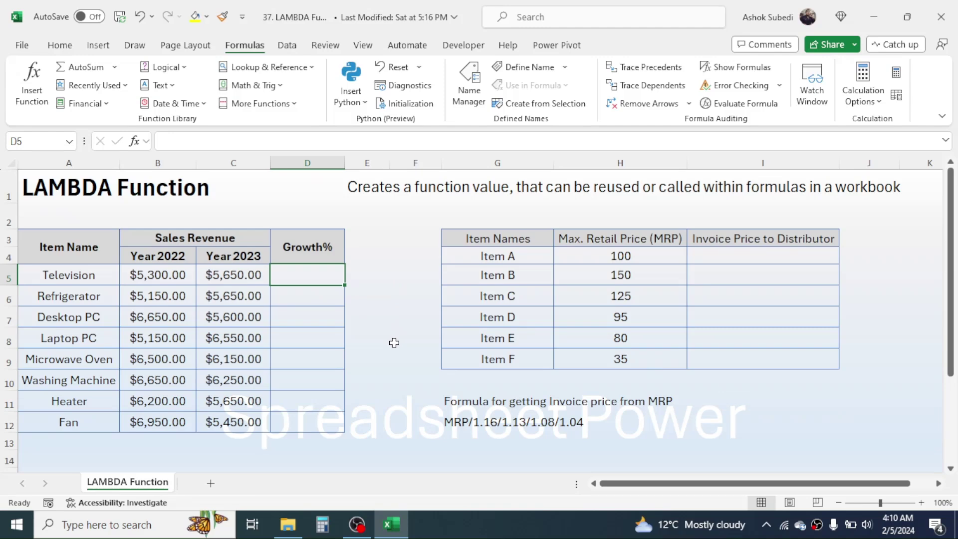
{"action": "type", "text": "="}
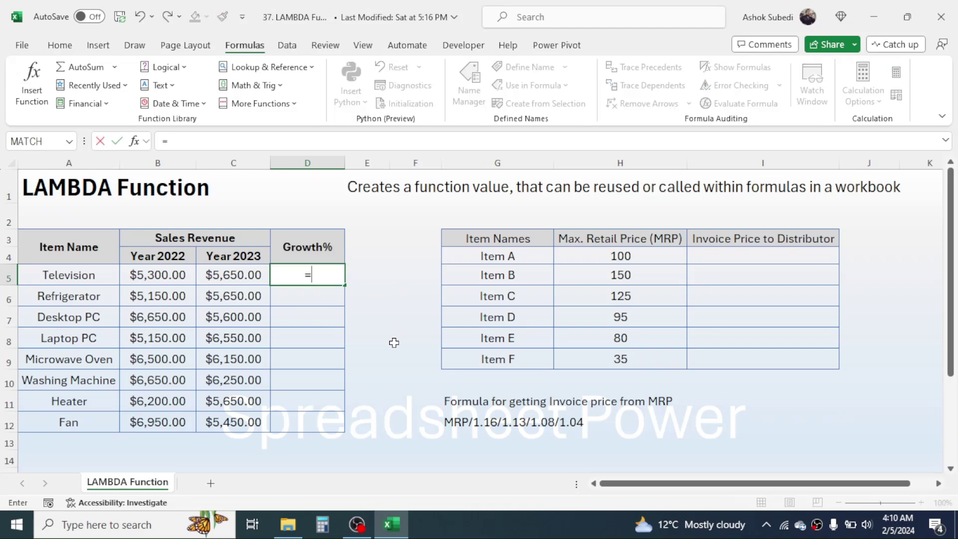
{"action": "type", "text": "("}
{"action": "left_click", "coordinate": [241, 274]}
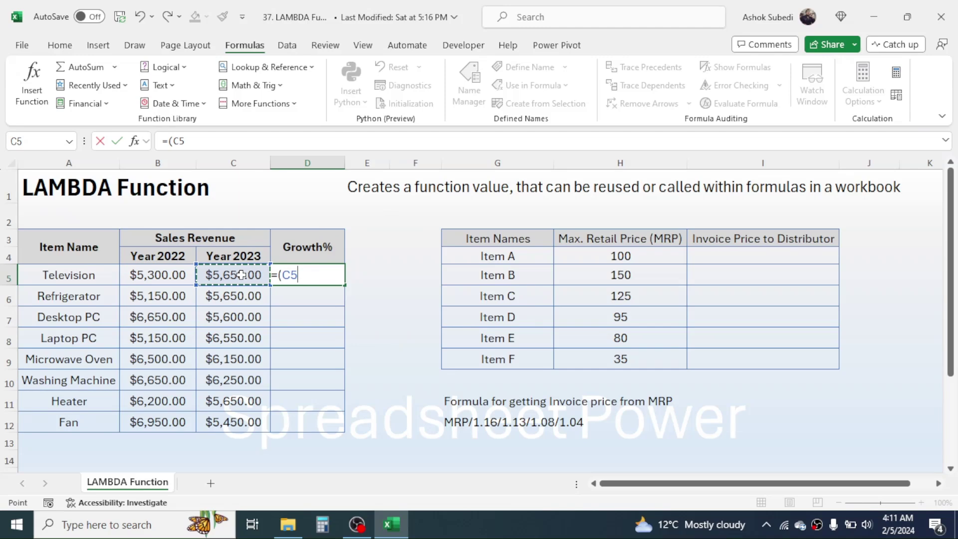
{"action": "type", "text": "-"}
{"action": "left_click", "coordinate": [147, 272]}
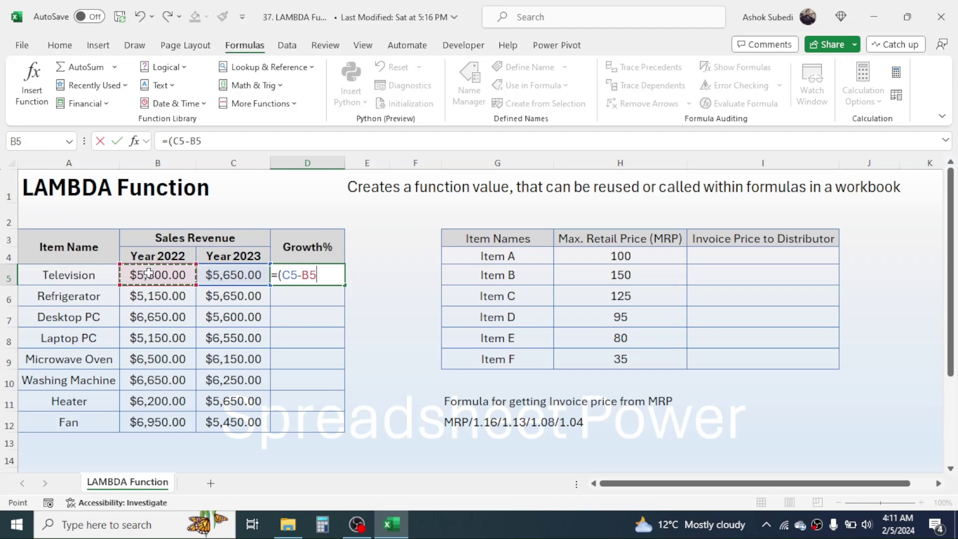
{"action": "type", "text": ")/"}
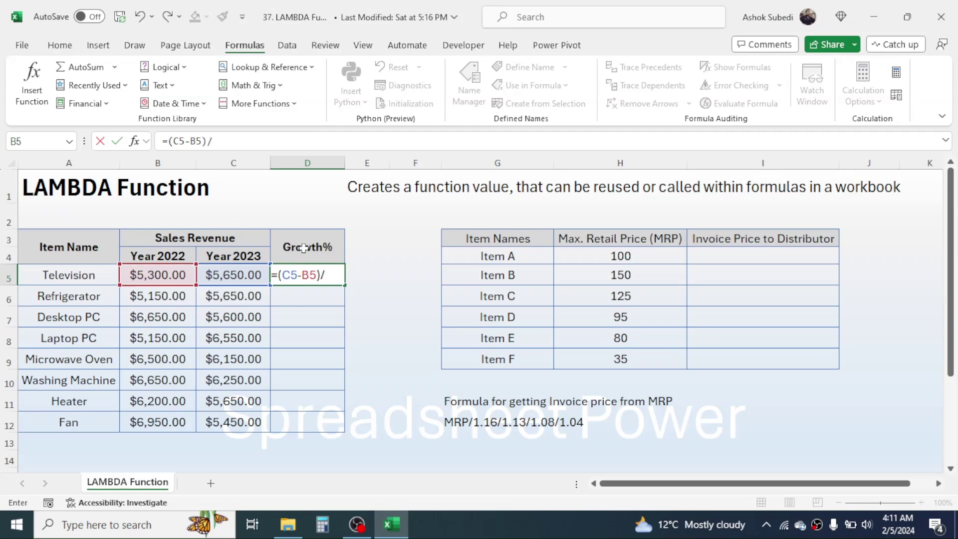
{"action": "left_click", "coordinate": [158, 272]}
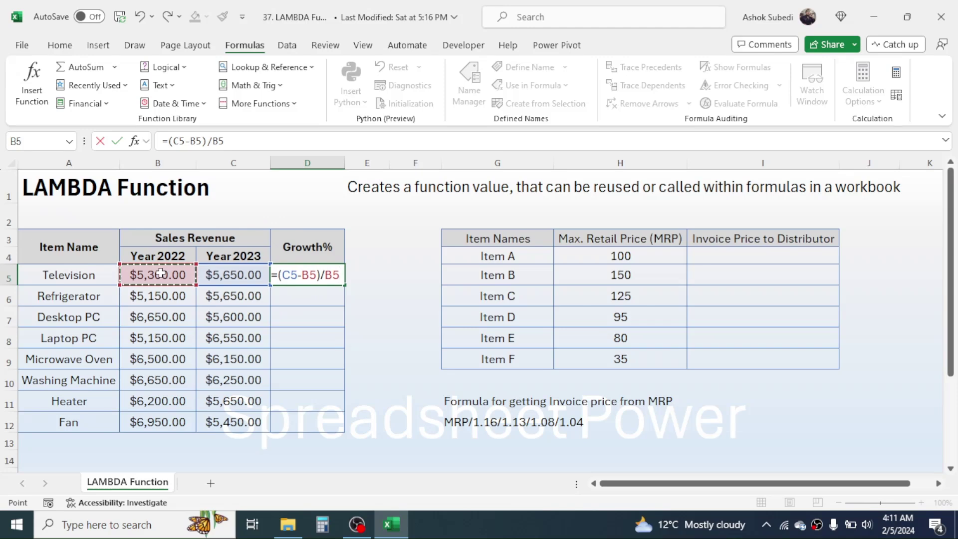
{"action": "type", "text": ")*100"}
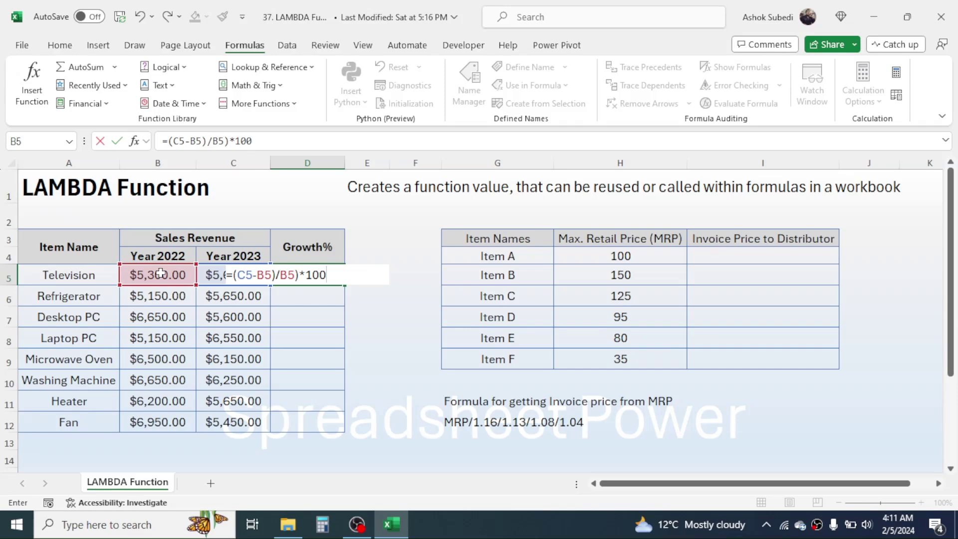
{"action": "left_click", "coordinate": [233, 277]}
{"action": "type", "text": "("}
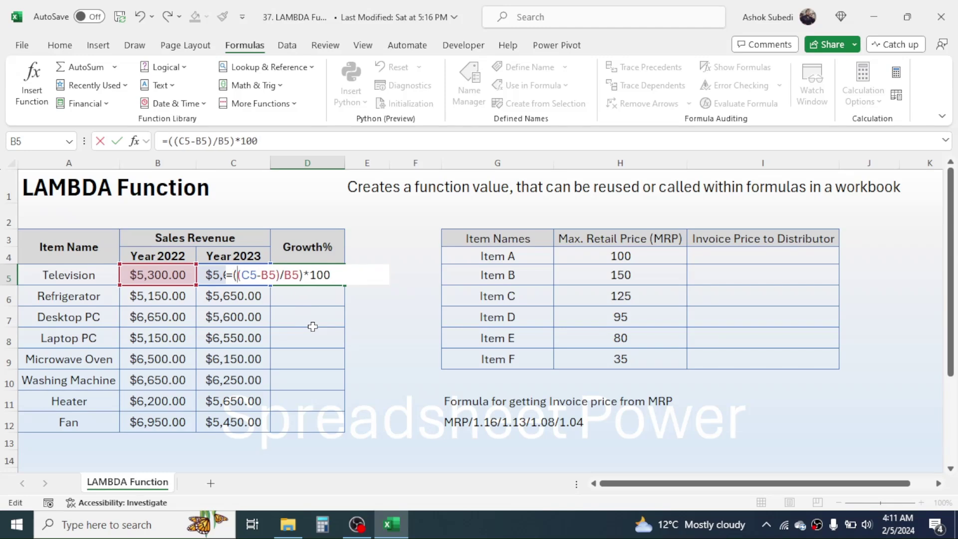
{"action": "key", "text": "Return"}
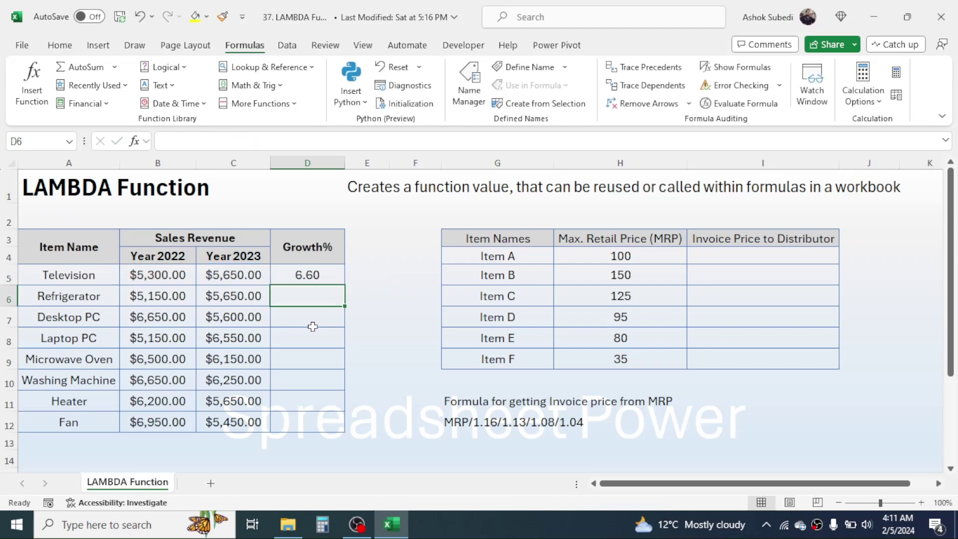
Clear the ordinary growth formula from cell D5
{"action": "left_click", "coordinate": [331, 273]}
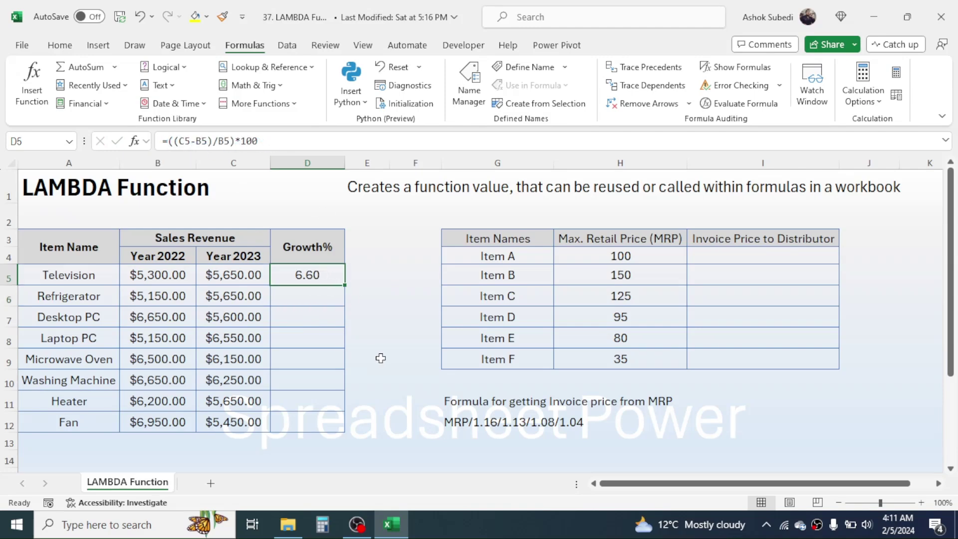
{"action": "key", "text": "Delete"}
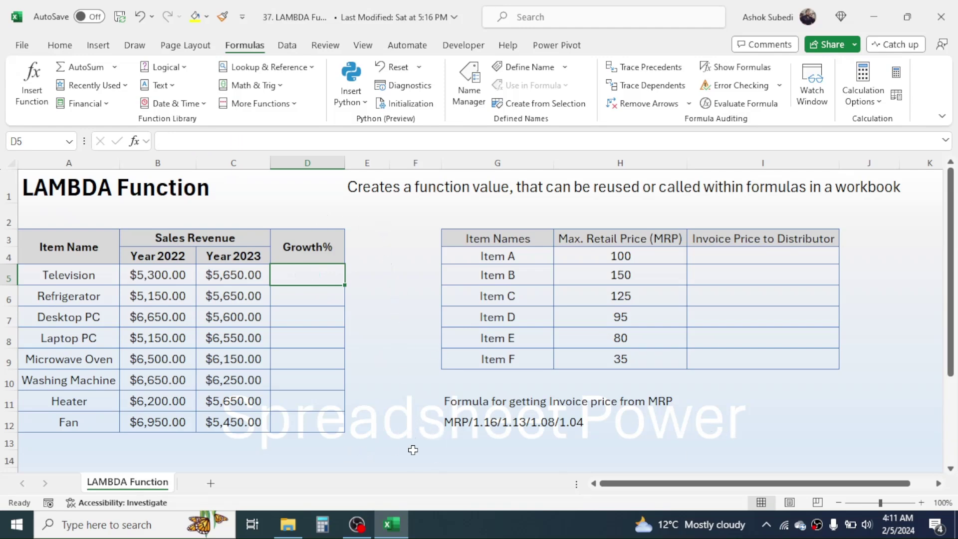
{"action": "left_click", "coordinate": [382, 293]}
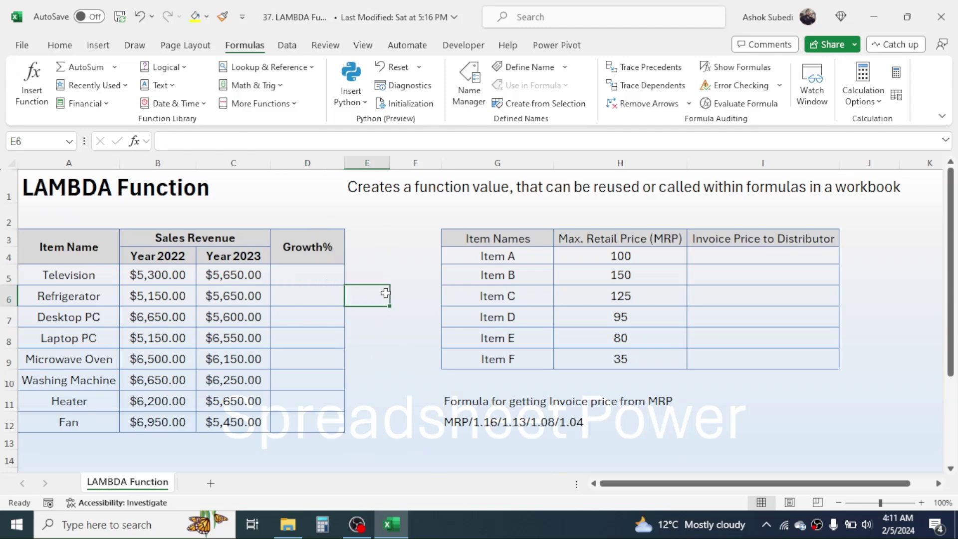
Begin a LAMBDA formula in cell F6 with Last_Value and First_Value as its two parameters
{"action": "left_click", "coordinate": [400, 292]}
{"action": "type", "text": "="}
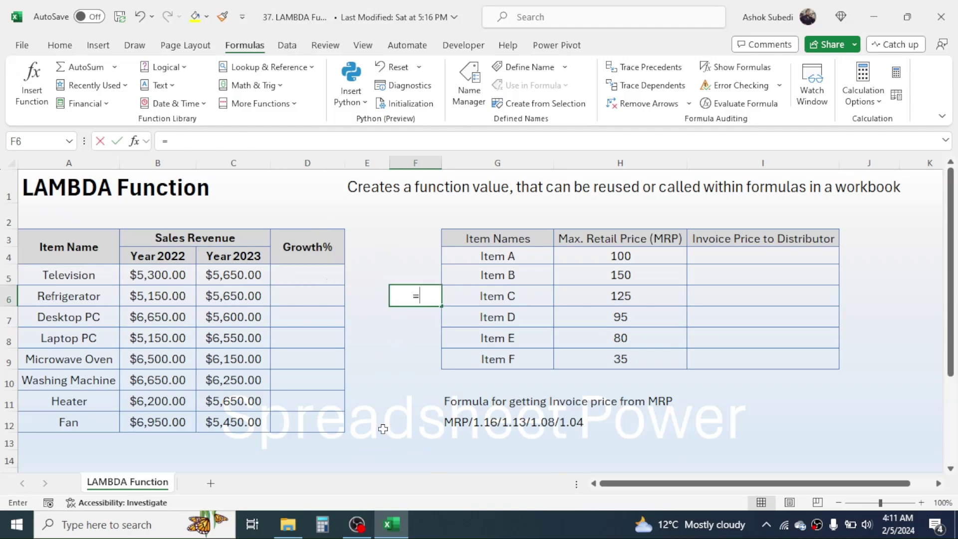
{"action": "type", "text": "LAMBDA"}
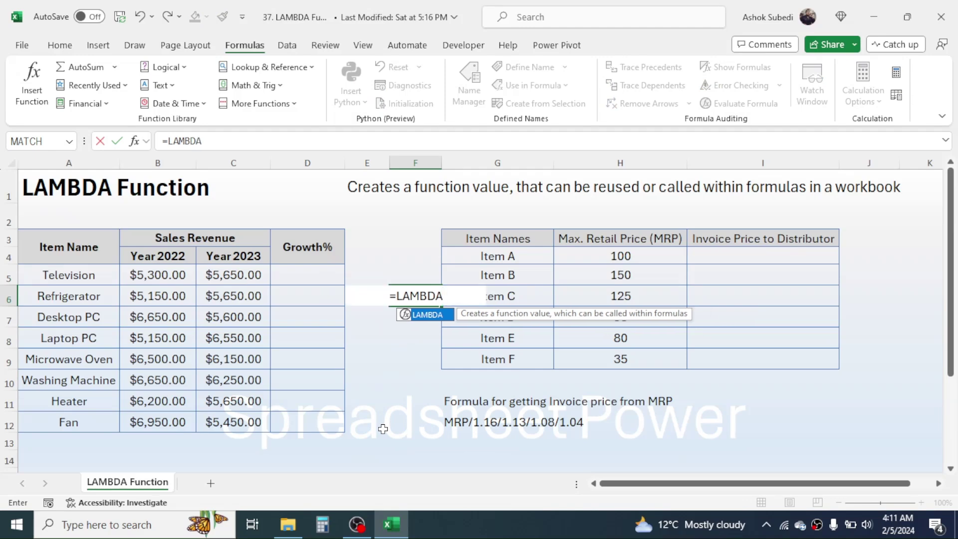
{"action": "type", "text": "("}
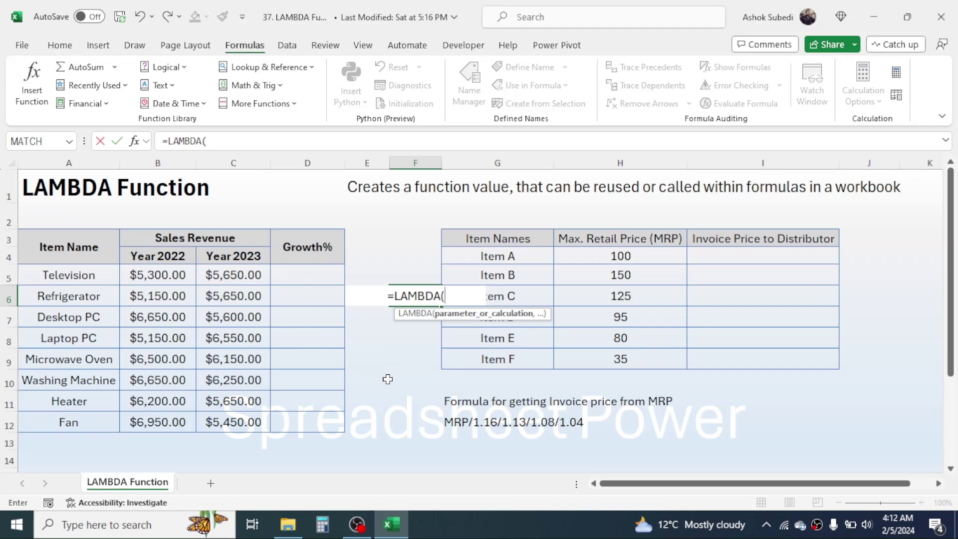
{"action": "type", "text": "Last"}
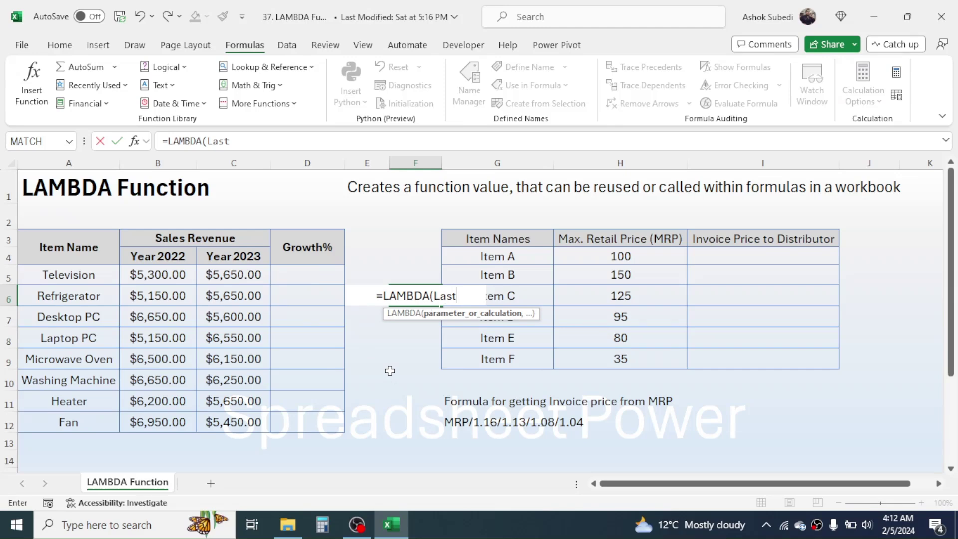
{"action": "type", "text": "_Value"}
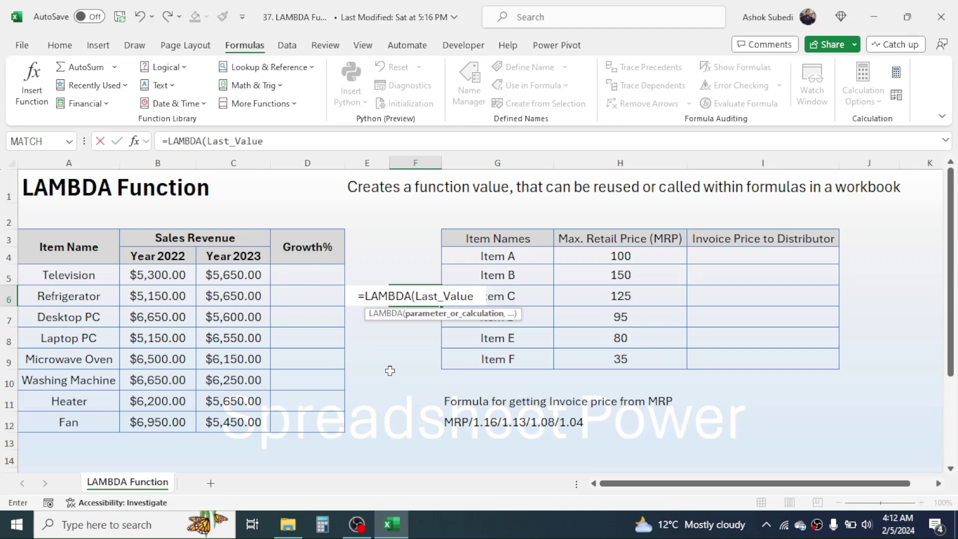
{"action": "type", "text": ","}
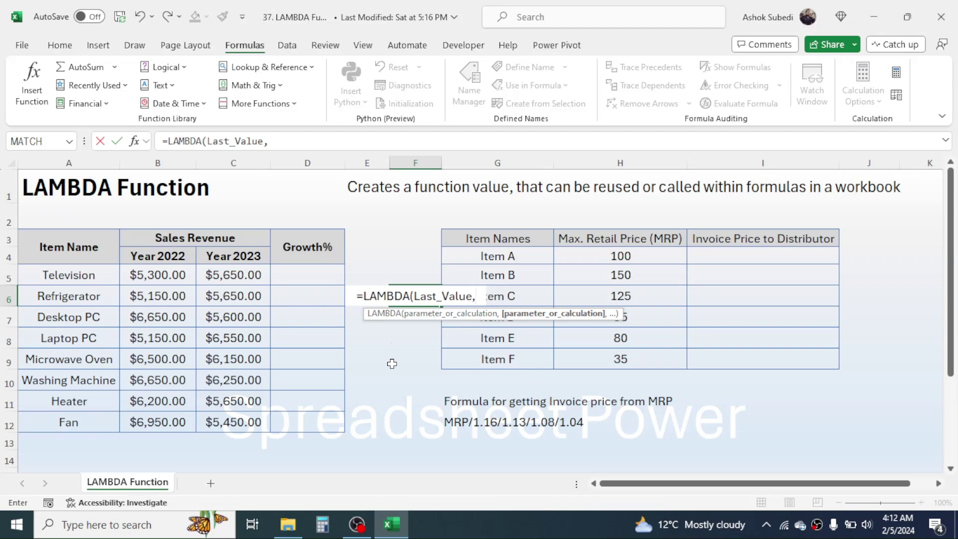
{"action": "type", "text": "Firs"}
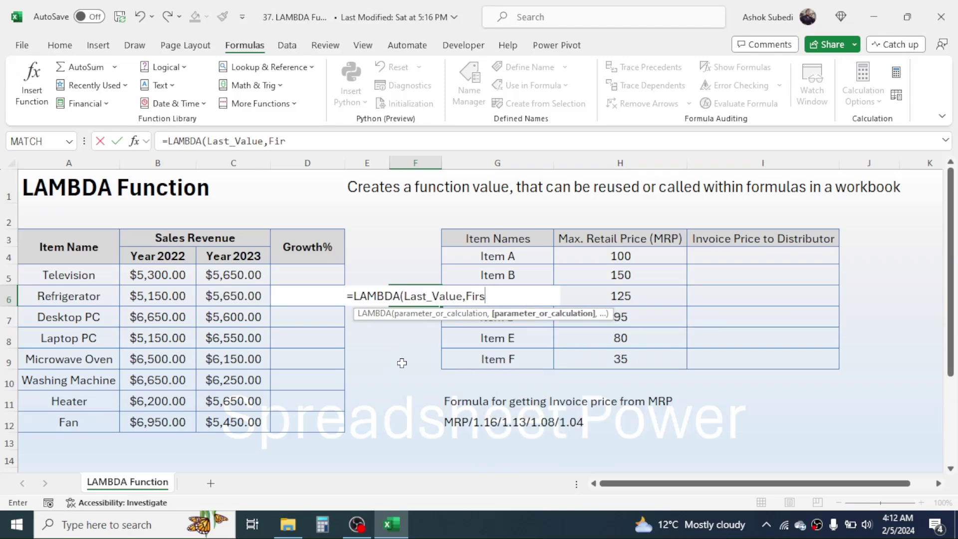
{"action": "type", "text": "t_Value"}
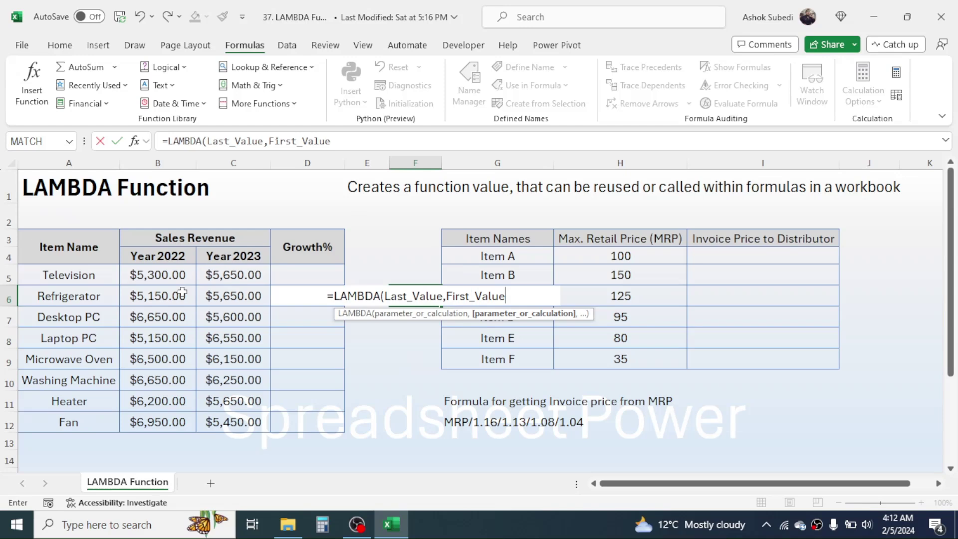
{"action": "type", "text": ","}
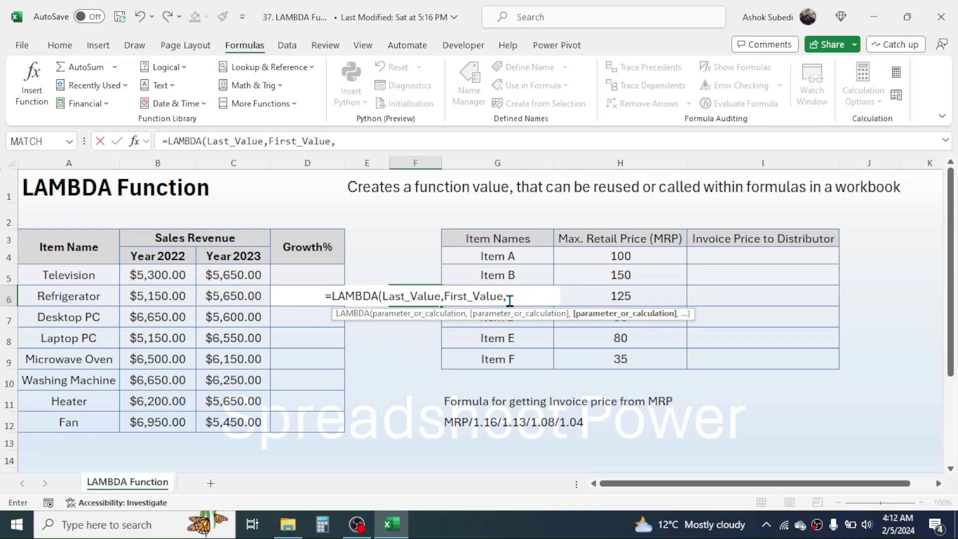
Complete the LAMBDA in F6 with the calculation ((Last_Value-First_Value)/First_Value)*100 and its closing parenthesis
{"action": "type", "text": "("}
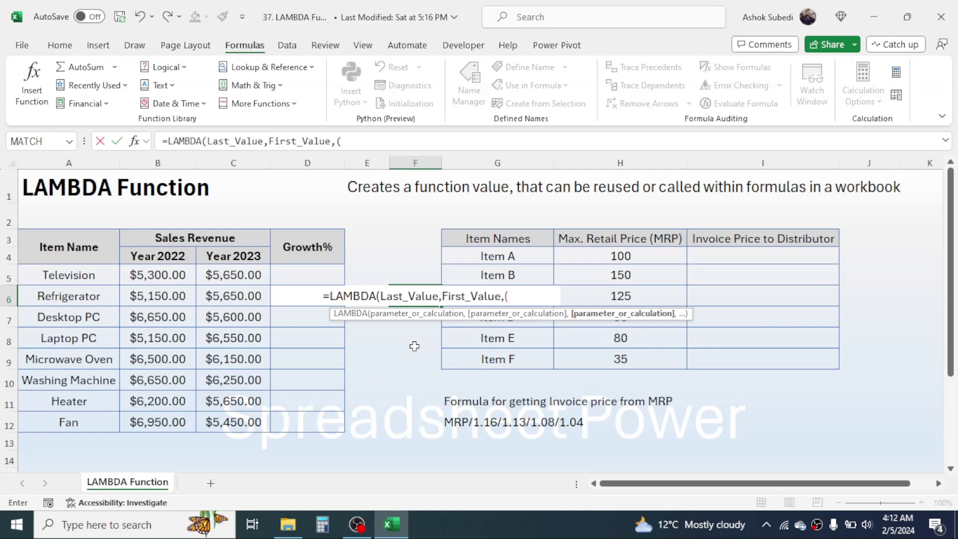
{"action": "type", "text": "Las"}
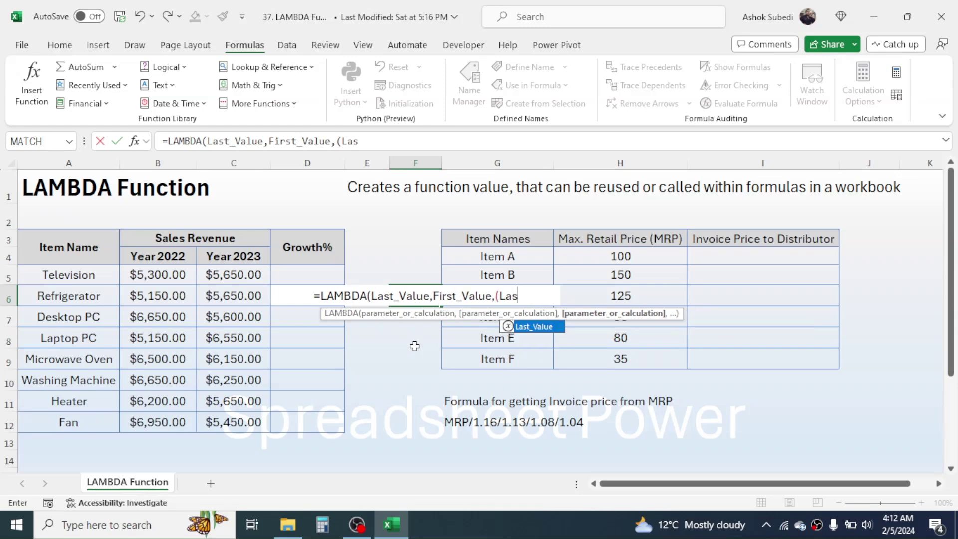
{"action": "double_click", "coordinate": [529, 327]}
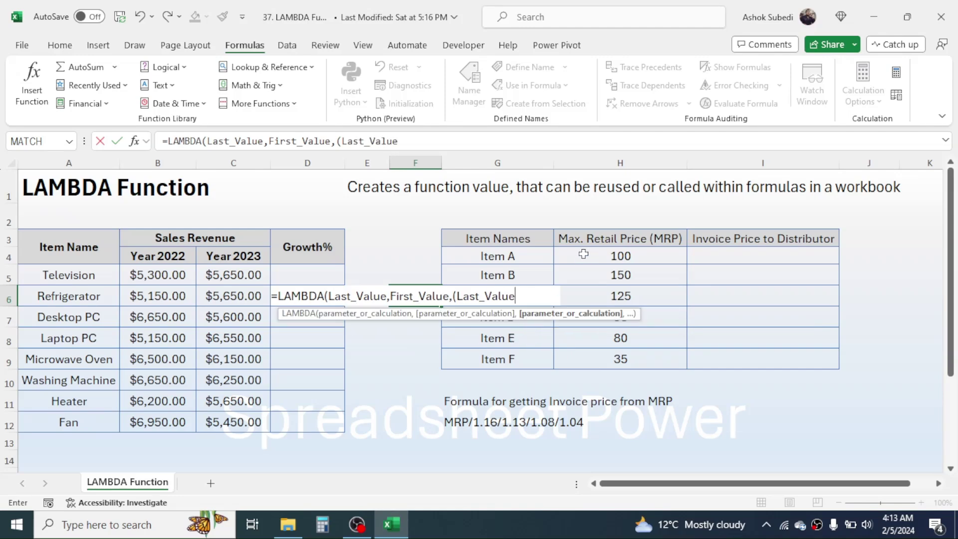
{"action": "type", "text": "-Firs"}
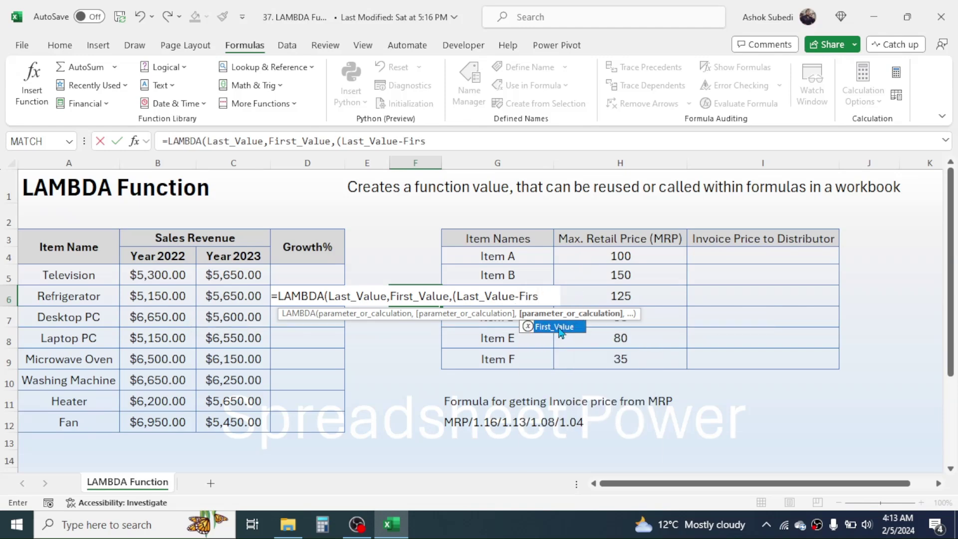
{"action": "double_click", "coordinate": [555, 328]}
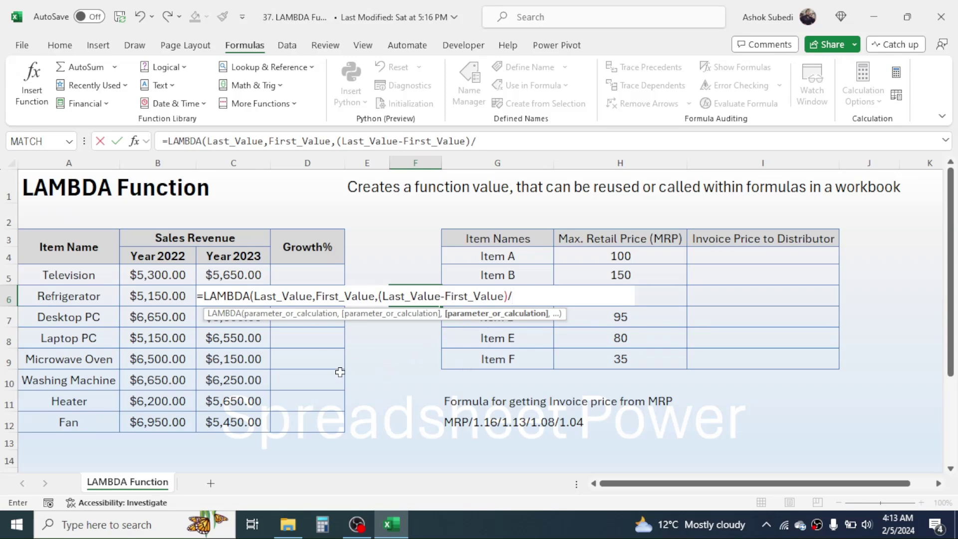
{"action": "type", "text": "fir"}
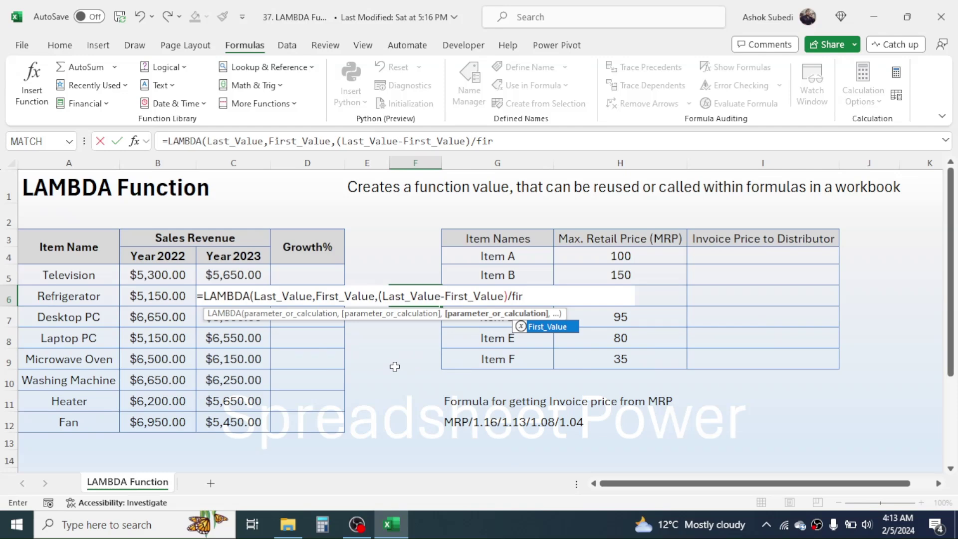
{"action": "double_click", "coordinate": [546, 328]}
{"action": "type", "text": ")"}
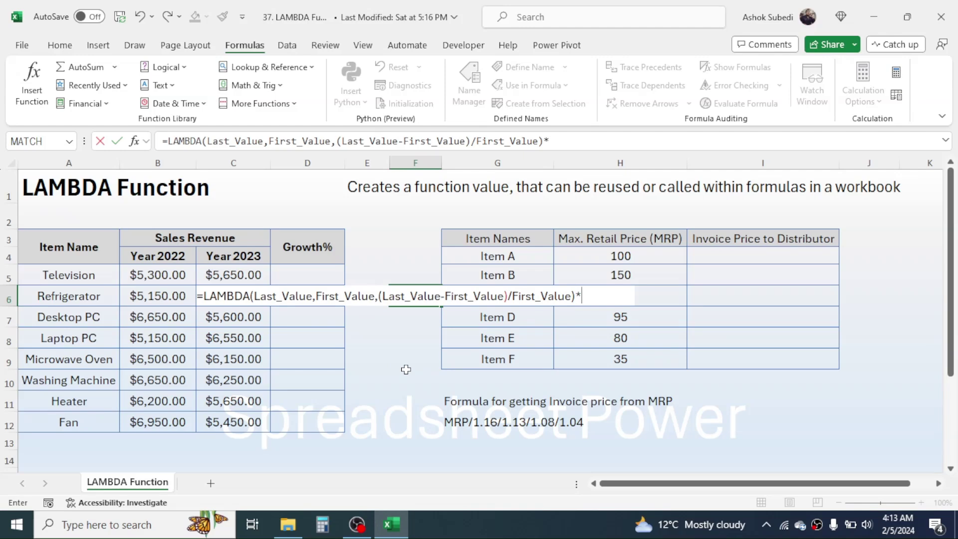
{"action": "type", "text": "*100"}
{"action": "left_click", "coordinate": [382, 297]}
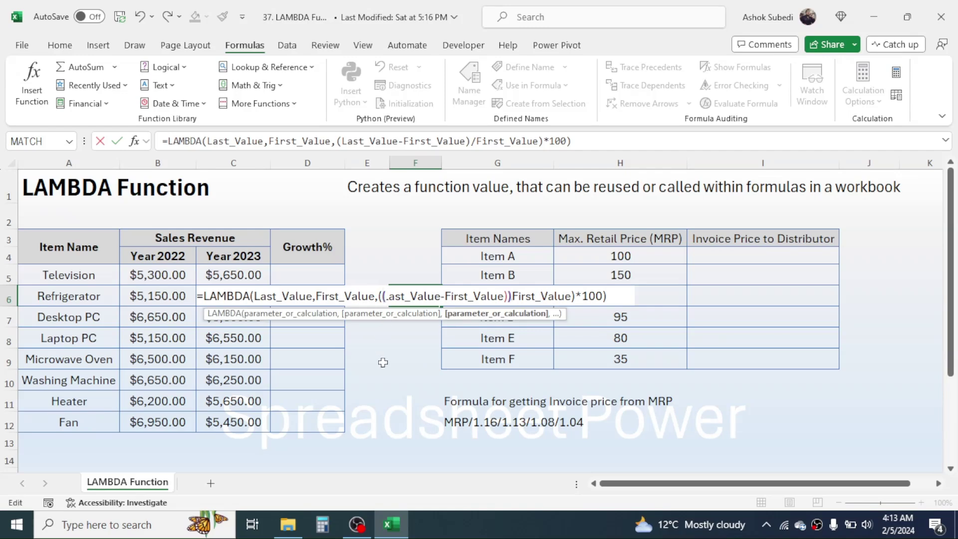
{"action": "type", "text": "("}
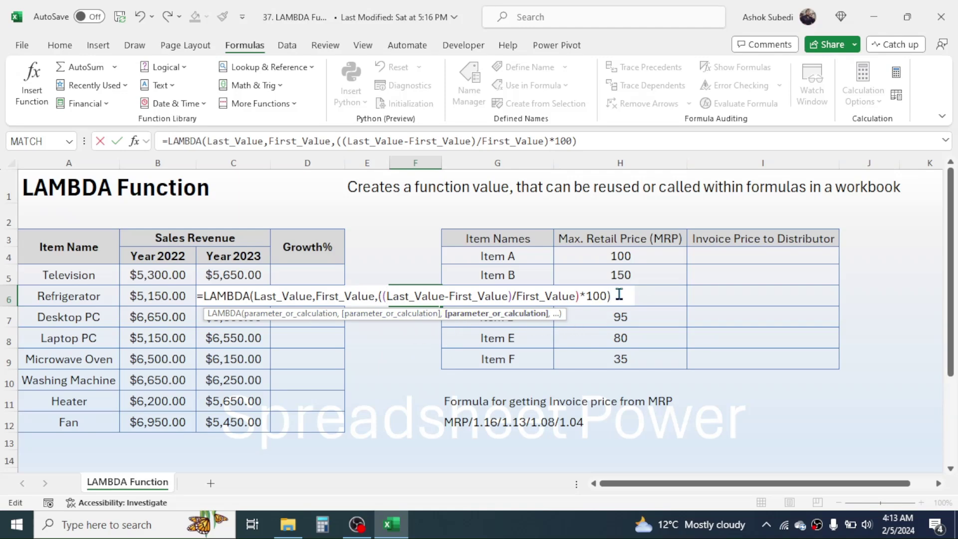
Cut the entire LAMBDA formula text out of cell F6 and exit cell editing
{"action": "left_click_drag", "start_coordinate": [615, 295], "coordinate": [193, 298]}
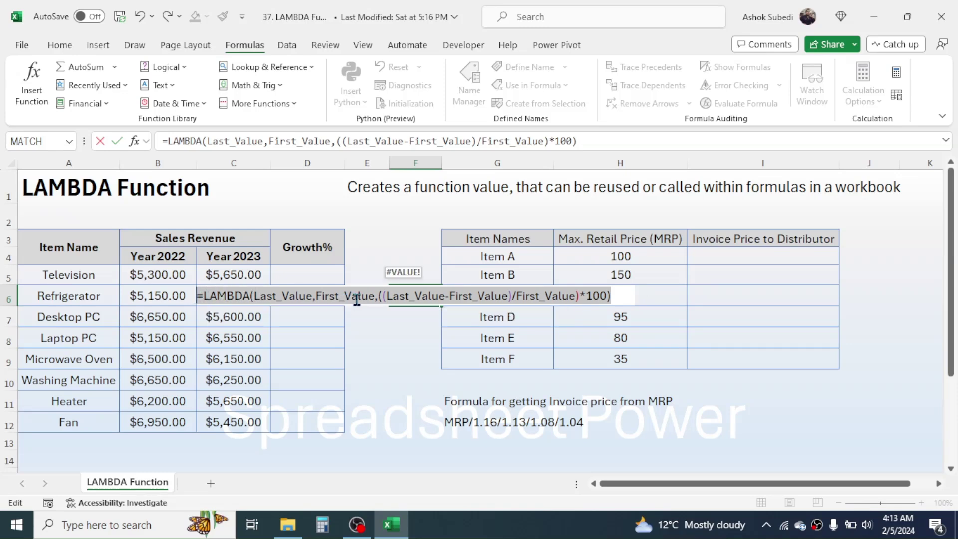
{"action": "key", "text": "ctrl+x"}
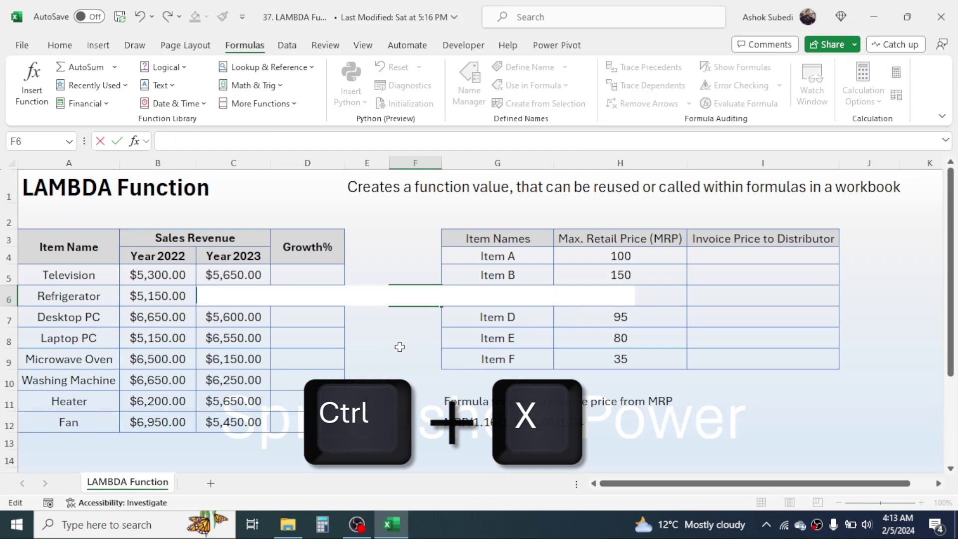
{"action": "key", "text": "Escape"}
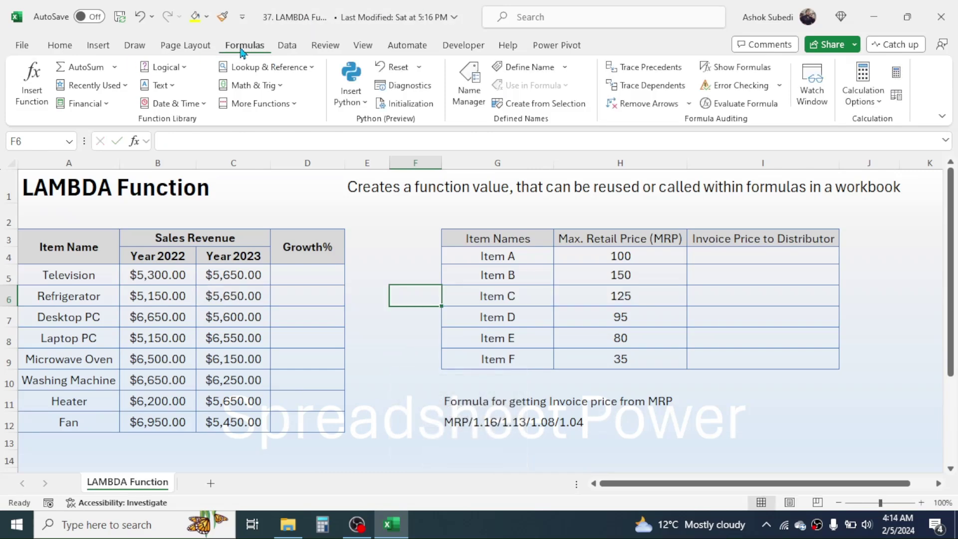
Start a new workbook-scoped defined name and replace its default cell reference with the cut LAMBDA growth formula
{"action": "left_click", "coordinate": [465, 81]}
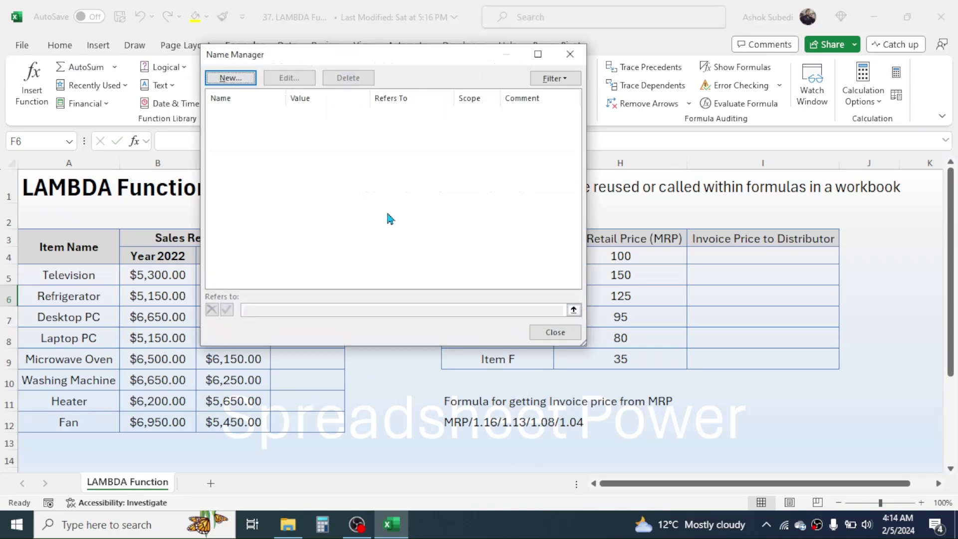
{"action": "left_click", "coordinate": [231, 78]}
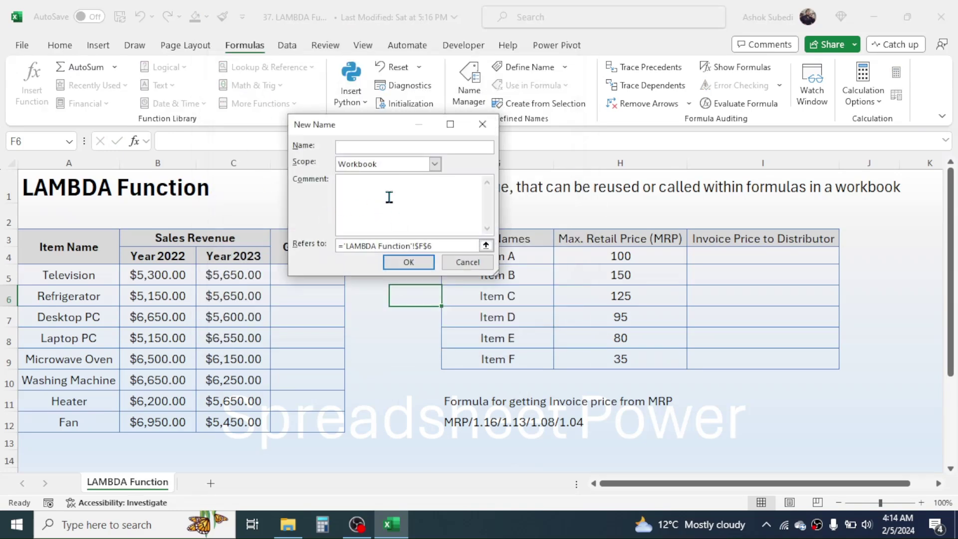
{"action": "left_click_drag", "start_coordinate": [378, 126], "coordinate": [589, 179]}
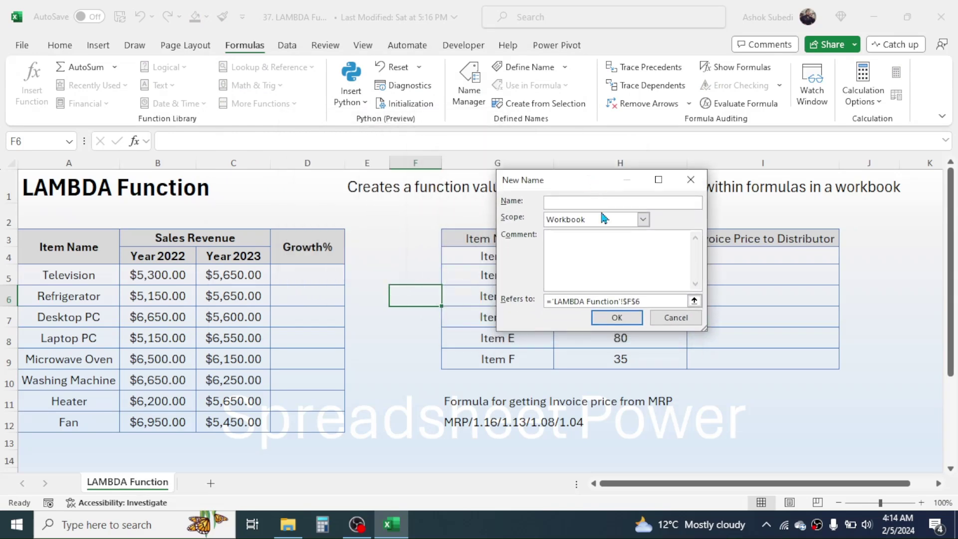
{"action": "left_click", "coordinate": [644, 301]}
{"action": "left_click_drag", "start_coordinate": [643, 301], "coordinate": [549, 301]}
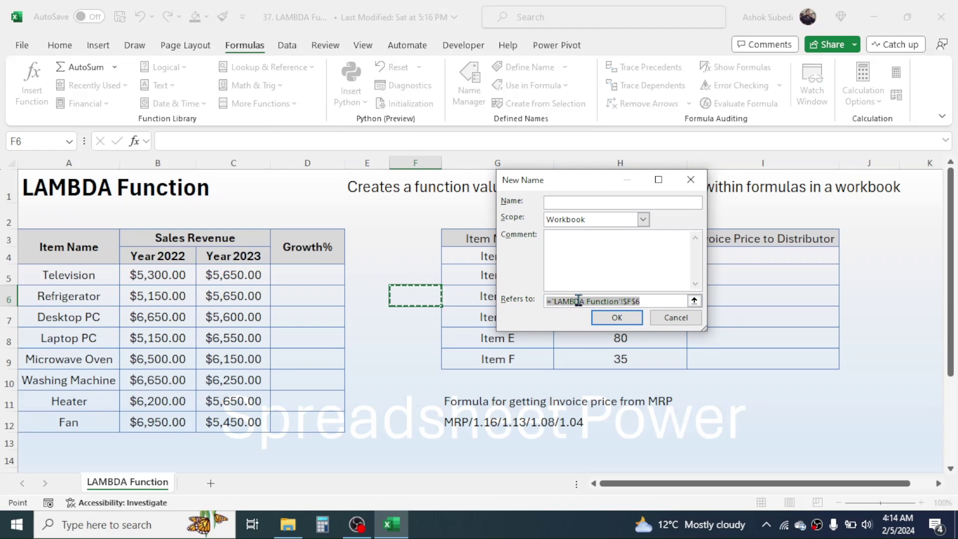
{"action": "key", "text": "BackSpace"}
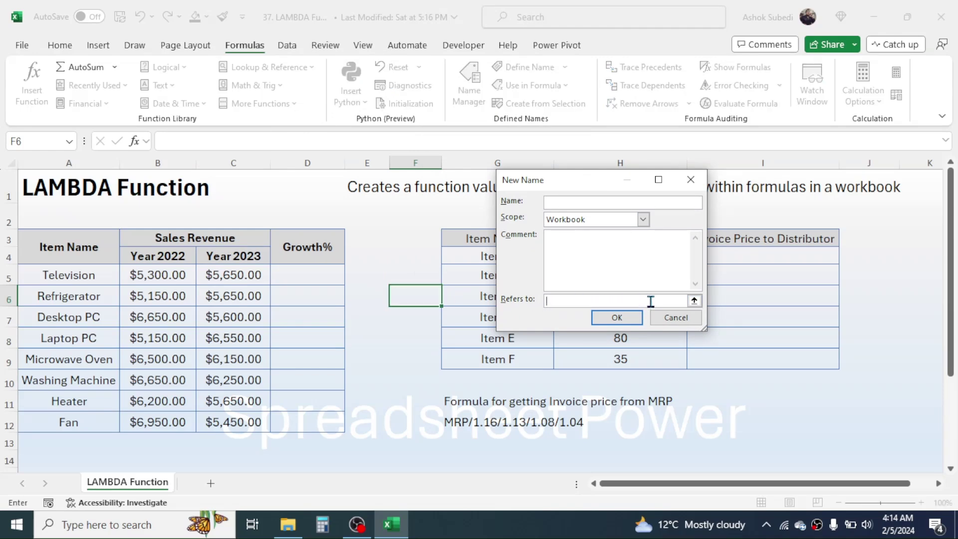
{"action": "key", "text": "ctrl+v"}
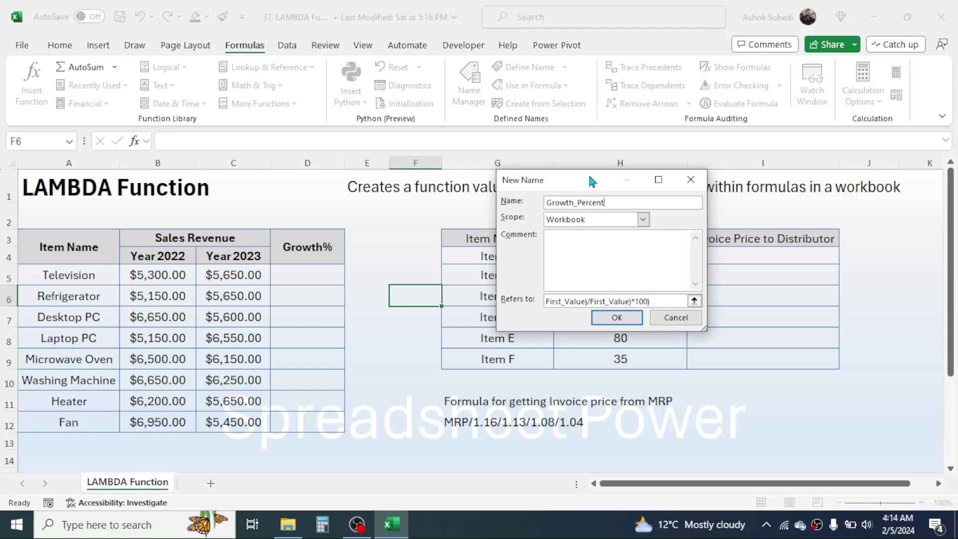
Name the LAMBDA definition Growth_Percent, save it and return to the worksheet
{"action": "left_click_drag", "start_coordinate": [588, 172], "coordinate": [412, 163]}
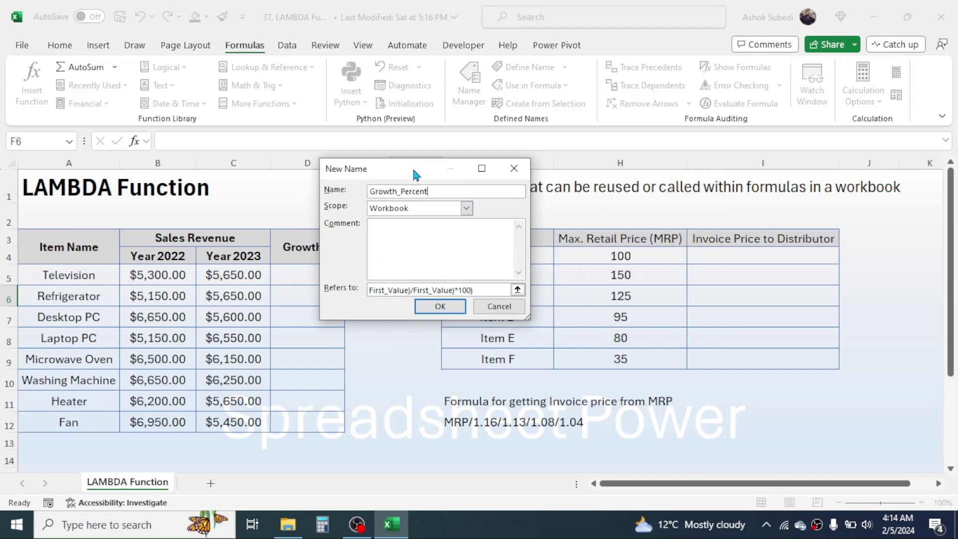
{"action": "left_click", "coordinate": [440, 307]}
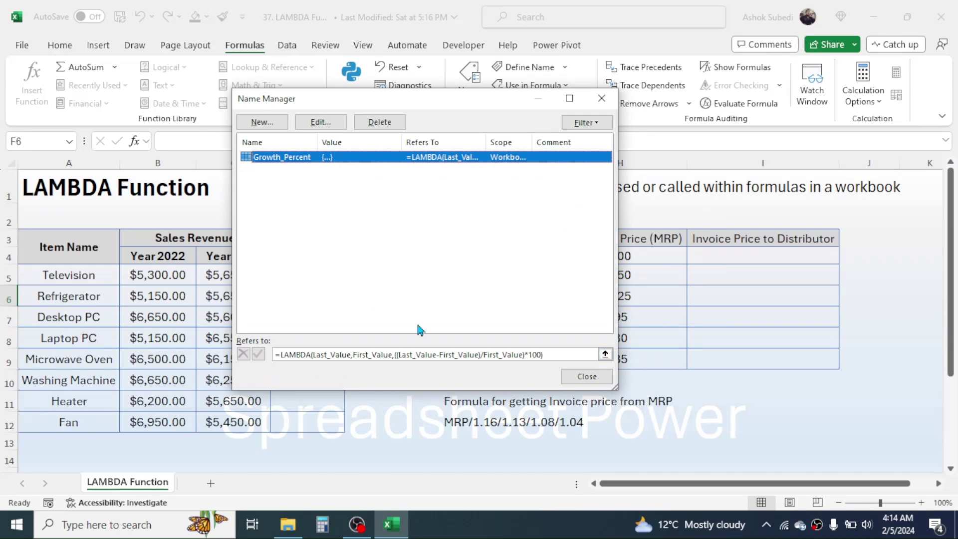
{"action": "left_click", "coordinate": [587, 376]}
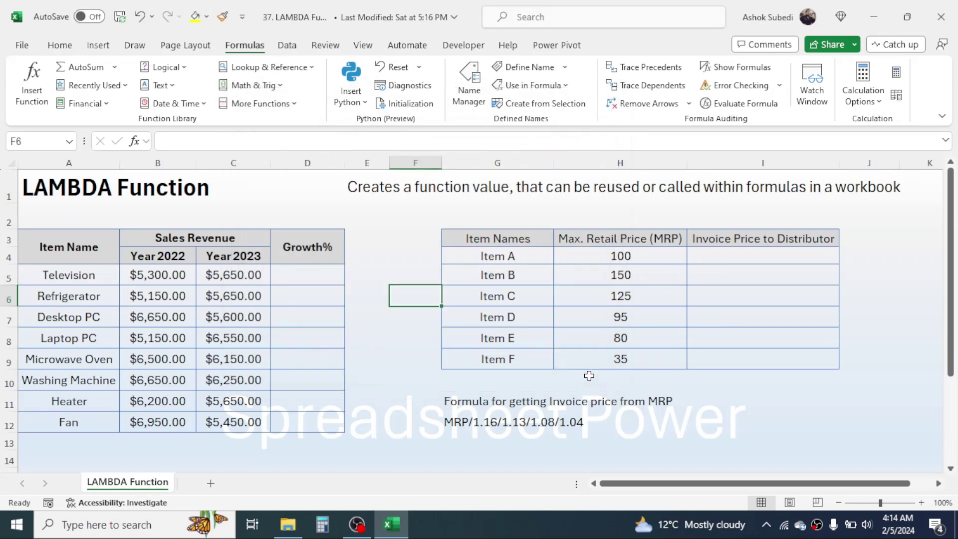
Check the saved Growth_Percent definition in the workbook's list of defined names
{"action": "left_click", "coordinate": [405, 327]}
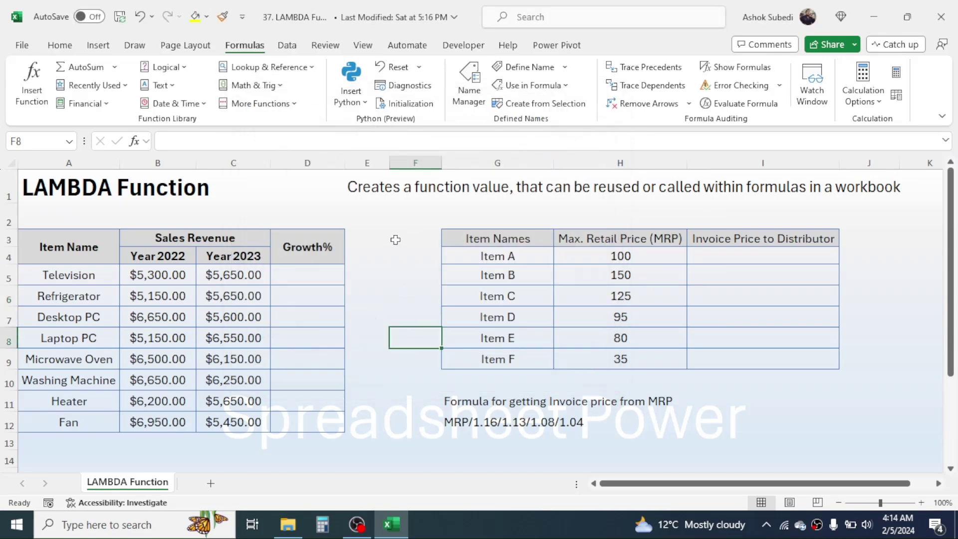
{"action": "left_click", "coordinate": [470, 84]}
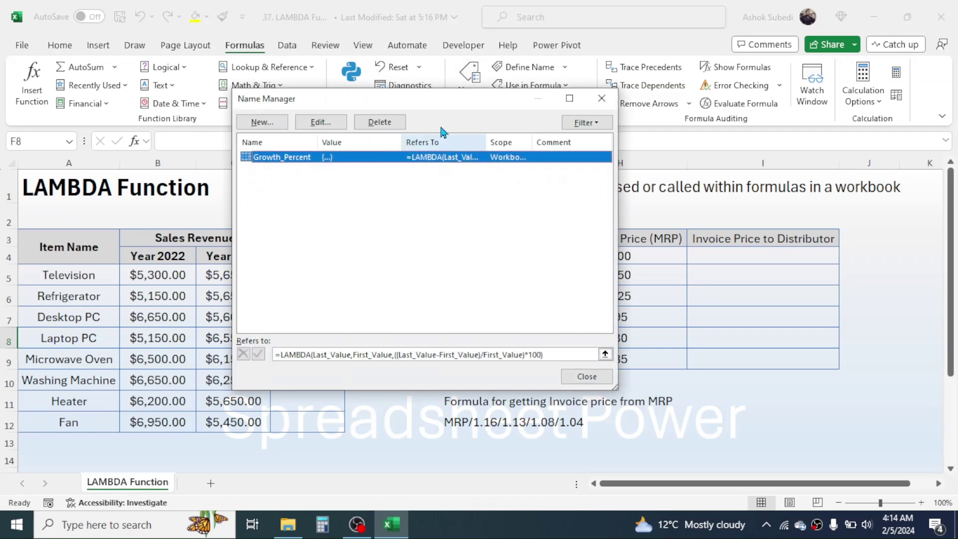
{"action": "left_click", "coordinate": [602, 100]}
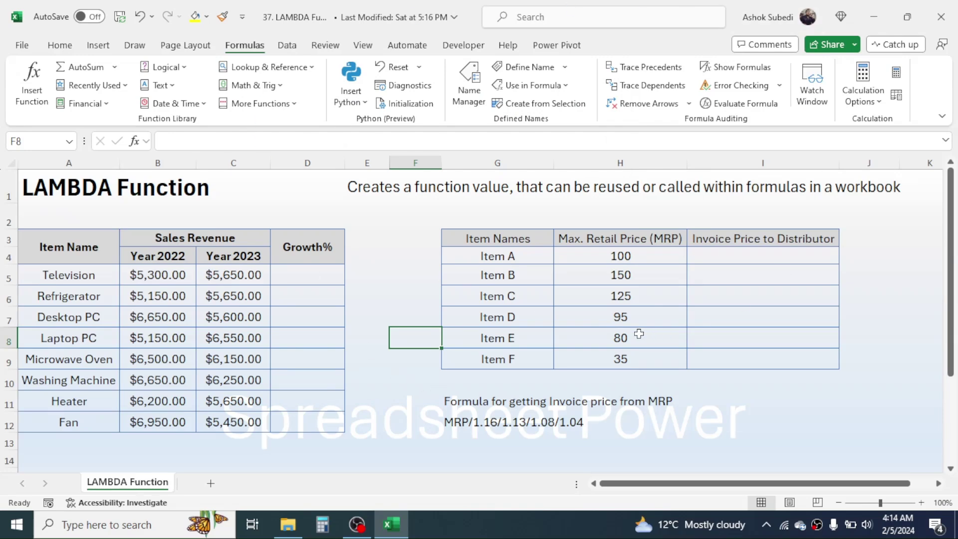
Calculate the Television growth in D5 with =Growth_Percent(C5,B5) and fill the formula down to D12
{"action": "left_click", "coordinate": [311, 275]}
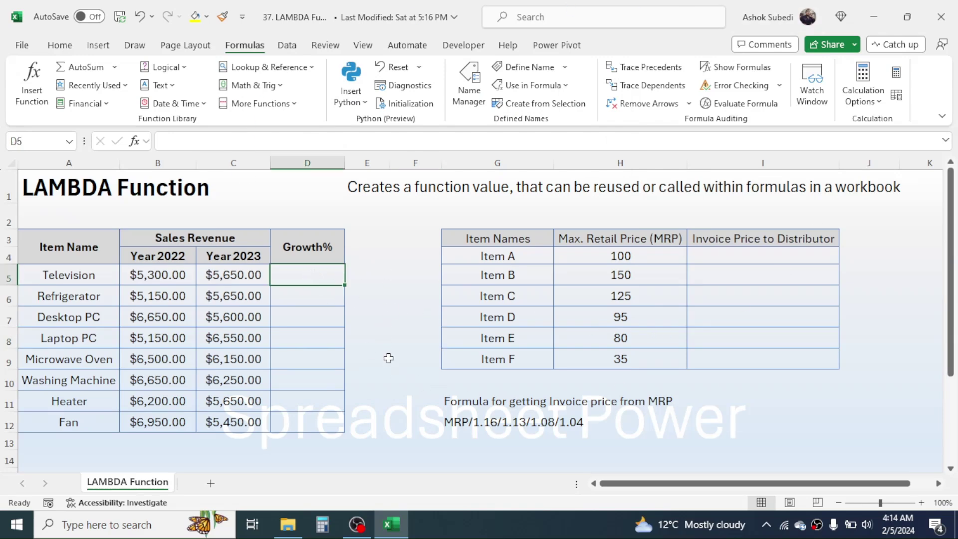
{"action": "type", "text": "="}
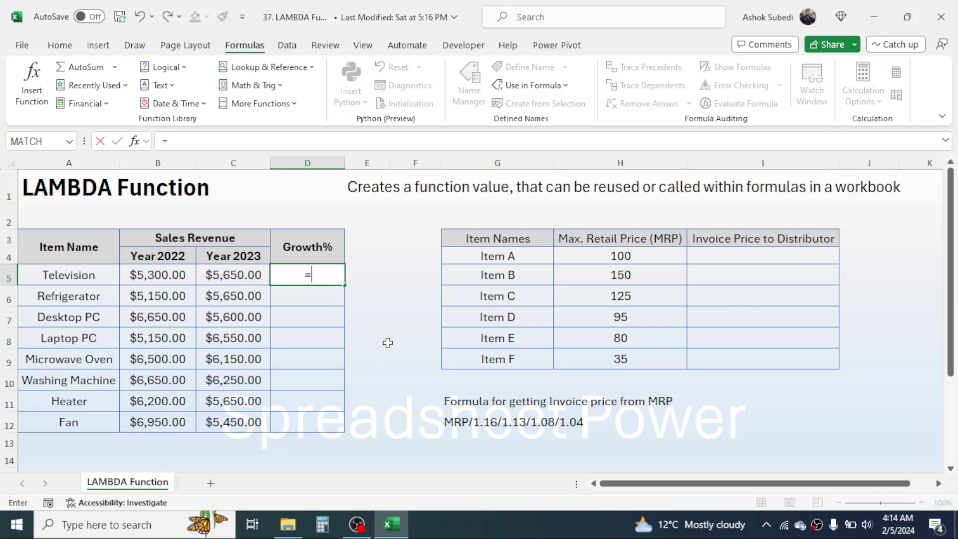
{"action": "type", "text": "gro"}
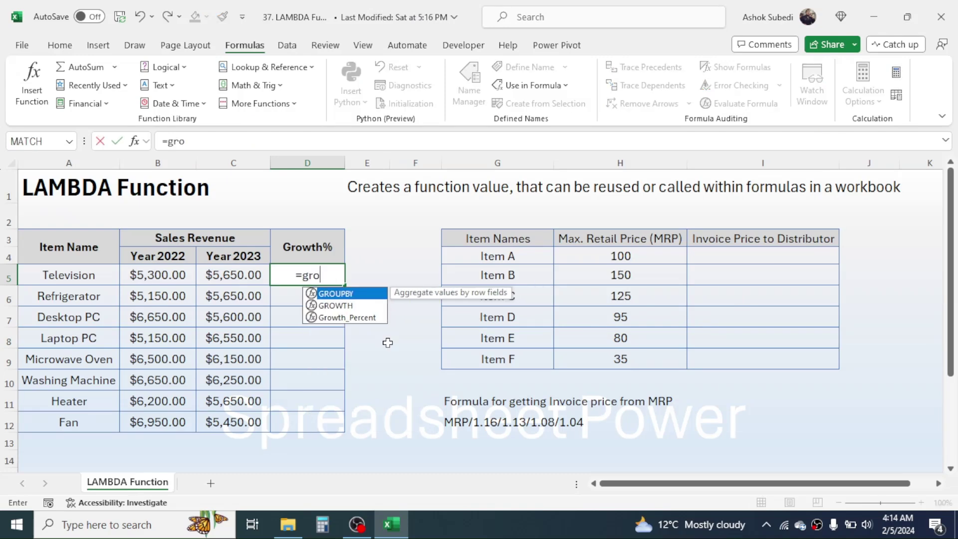
{"action": "double_click", "coordinate": [339, 320]}
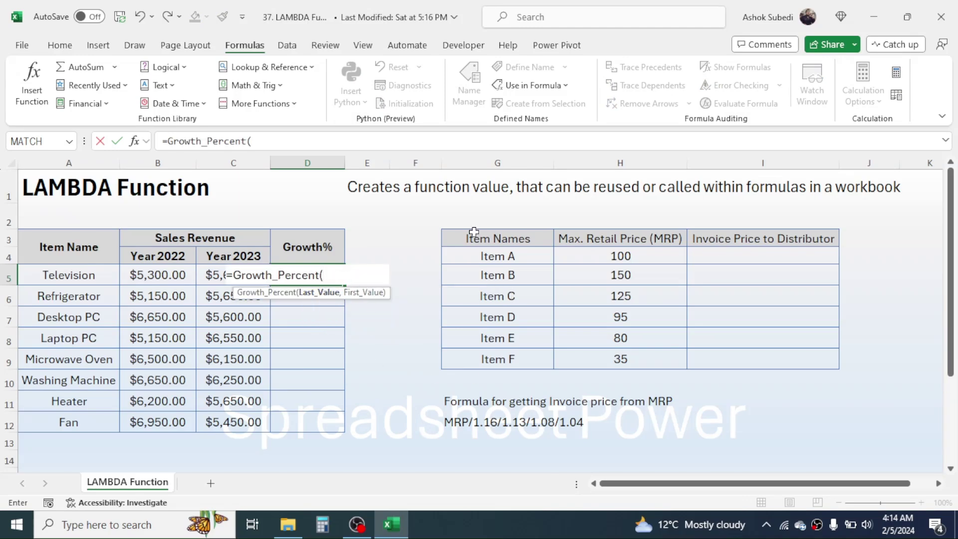
{"action": "left_click", "coordinate": [210, 271]}
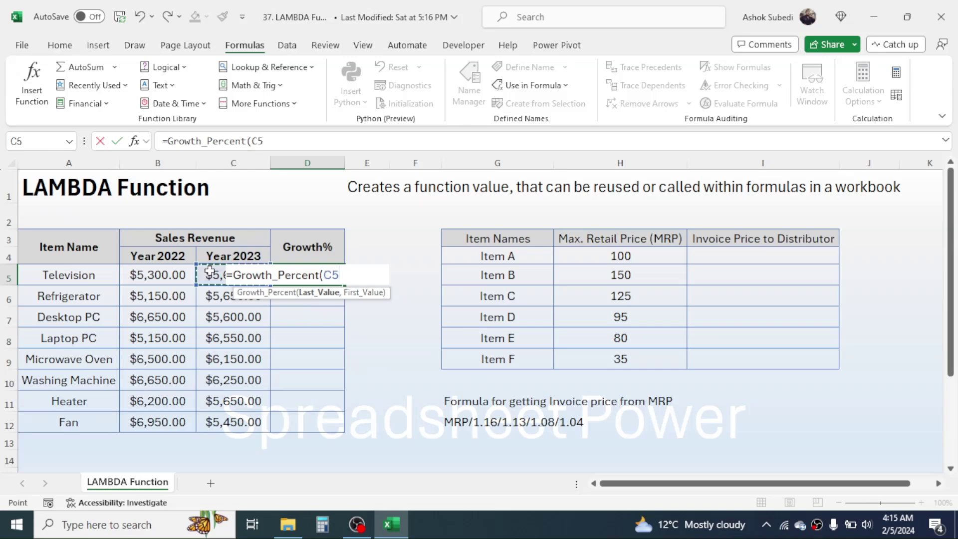
{"action": "type", "text": ","}
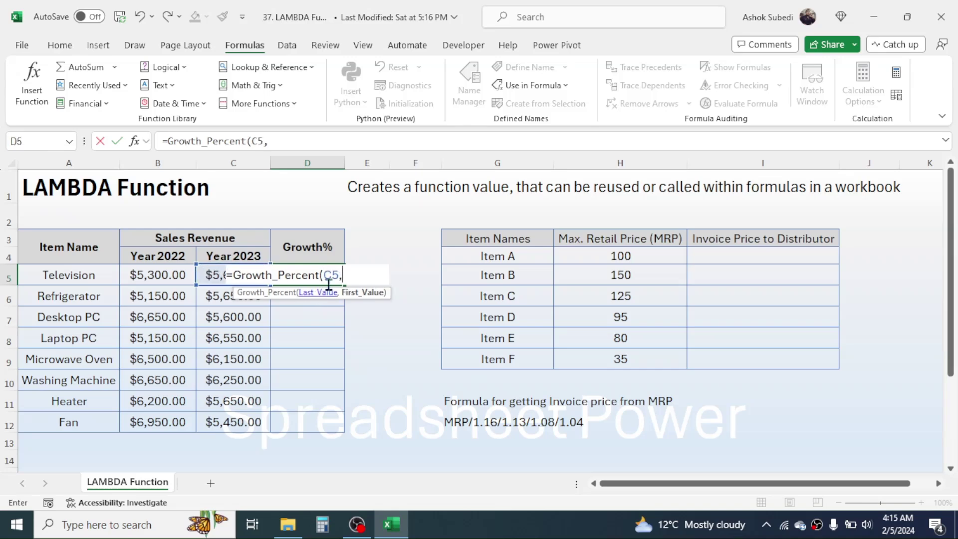
{"action": "left_click", "coordinate": [167, 274]}
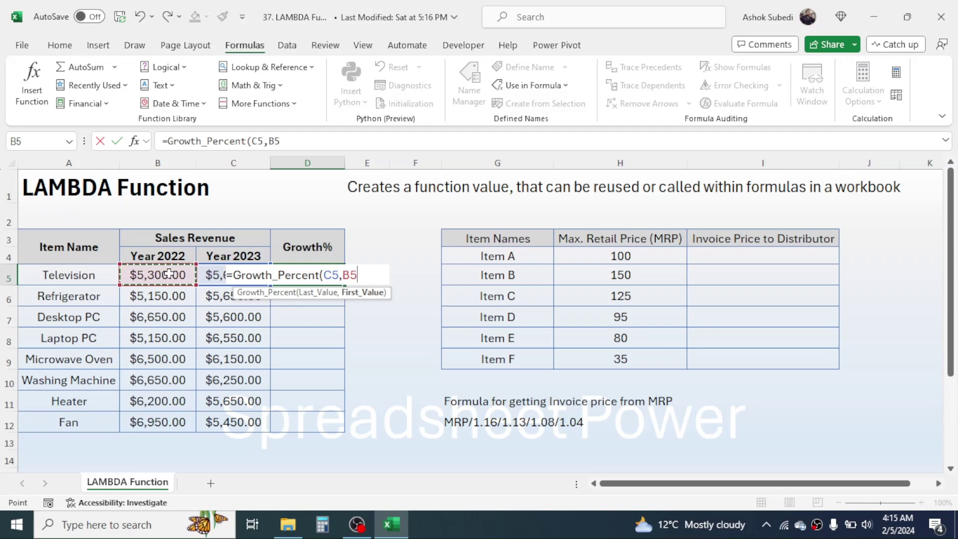
{"action": "type", "text": ")"}
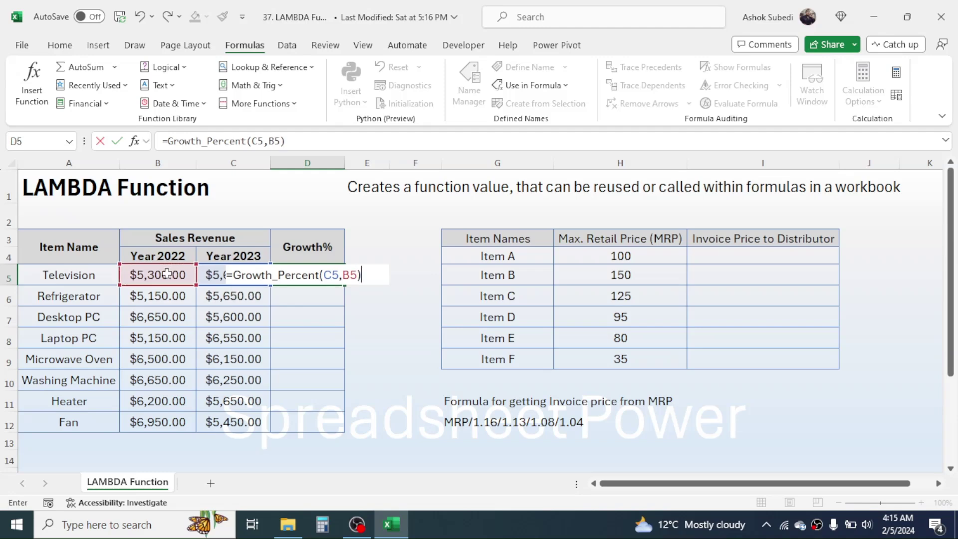
{"action": "key", "text": "Return"}
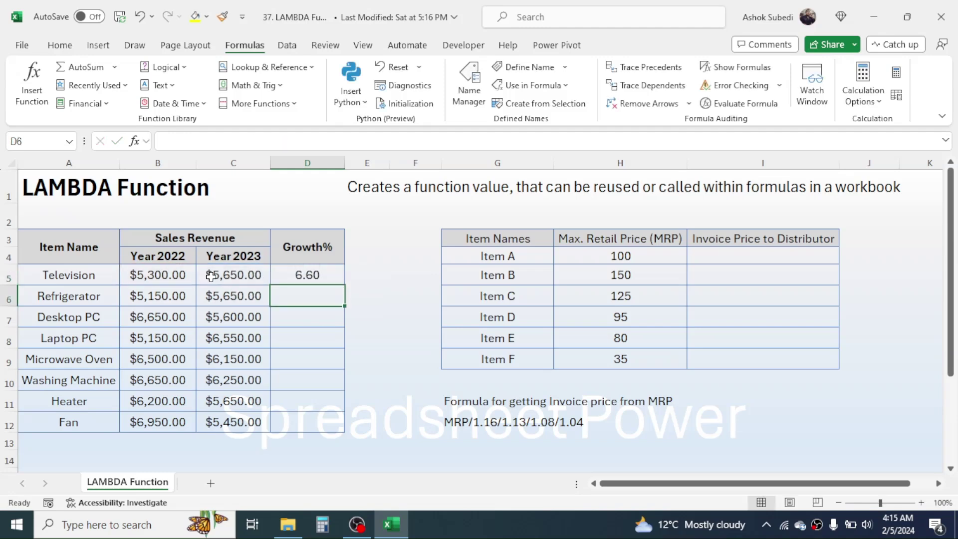
{"action": "left_click", "coordinate": [309, 276]}
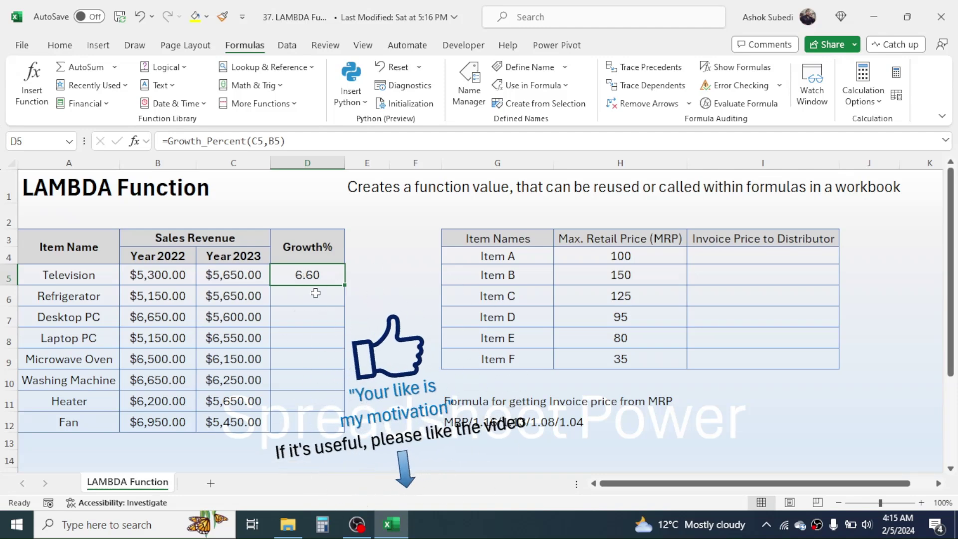
{"action": "left_click_drag", "start_coordinate": [345, 285], "coordinate": [332, 432]}
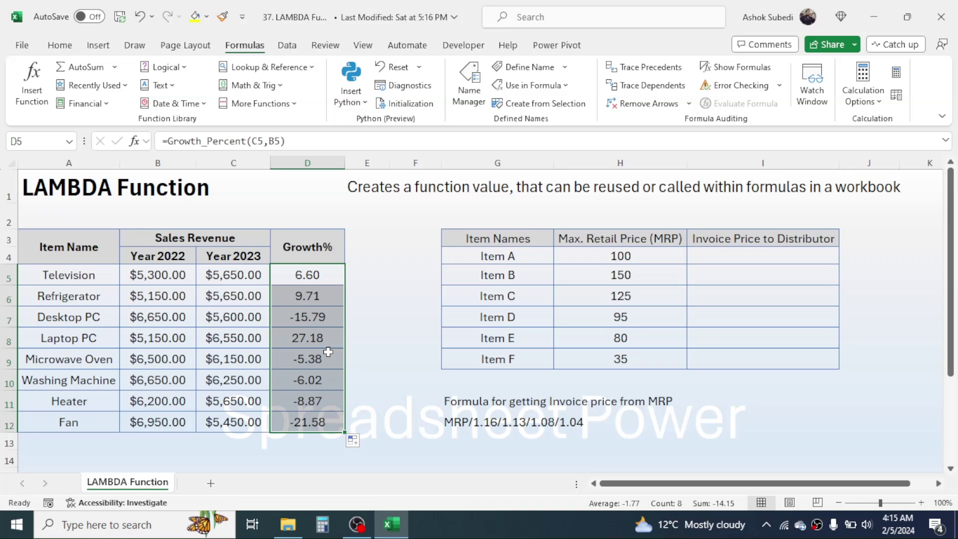
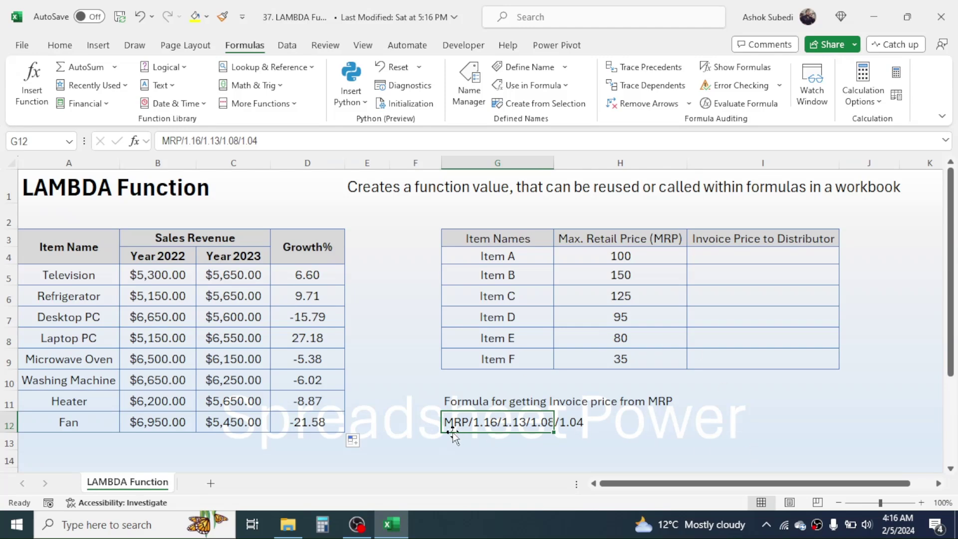
{"action": "left_click", "coordinate": [784, 259]}
{"action": "left_click", "coordinate": [697, 400]}
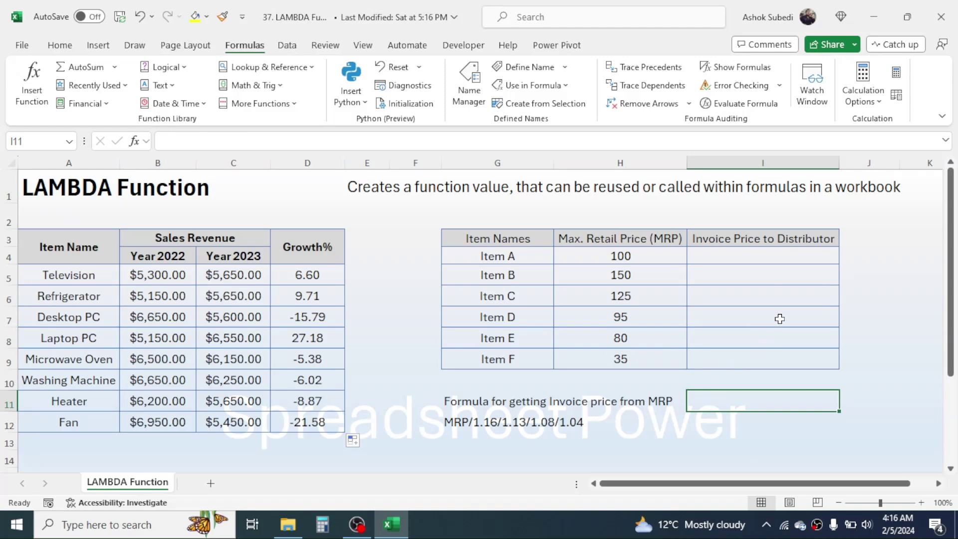
{"action": "left_click", "coordinate": [766, 252]}
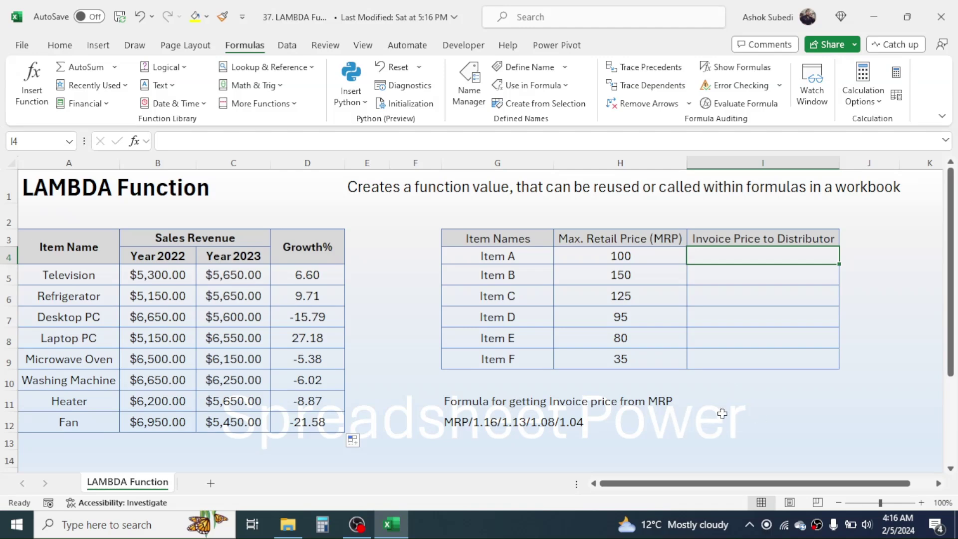
Begin a LAMBDA formula in cell I11 with MRP as its only parameter
{"action": "left_click", "coordinate": [759, 410]}
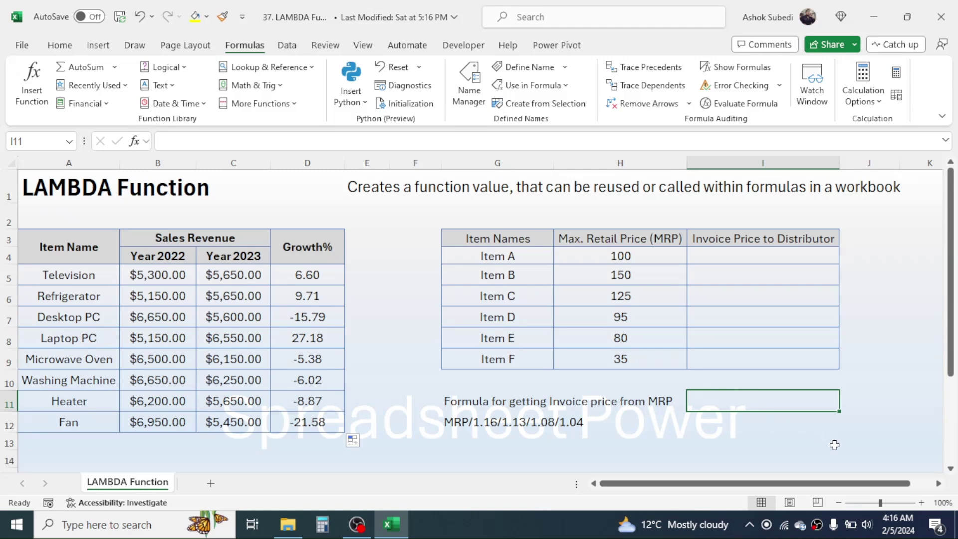
{"action": "type", "text": "=LAM"}
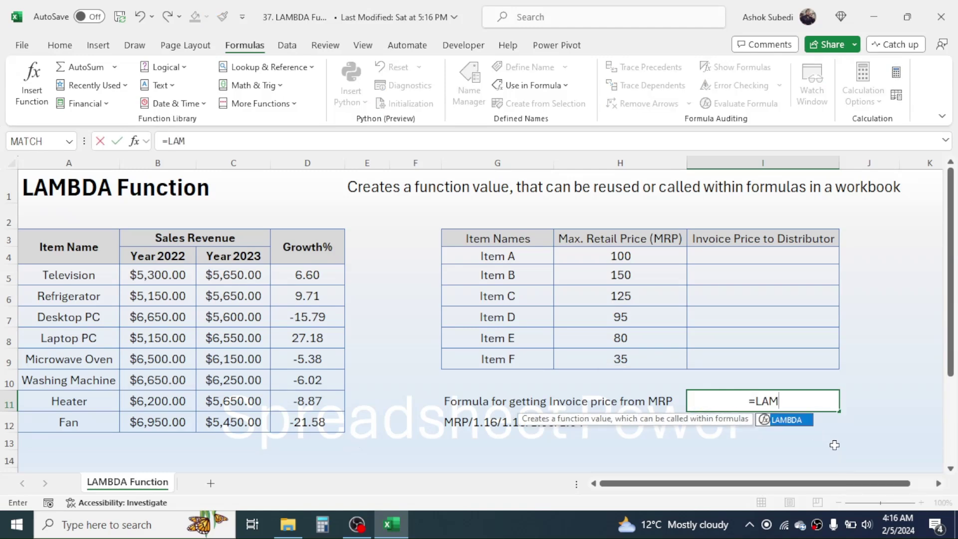
{"action": "type", "text": "BDA("}
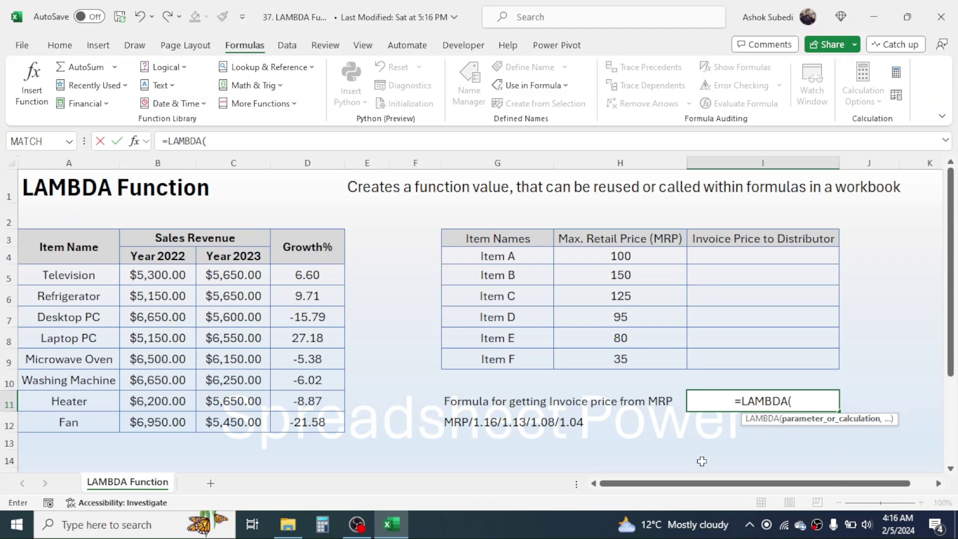
{"action": "type", "text": "MRP"}
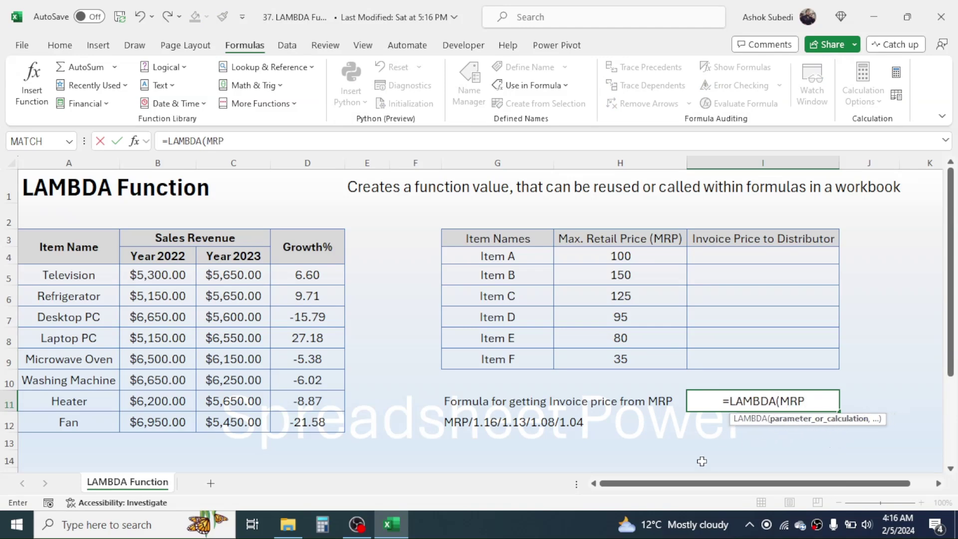
{"action": "type", "text": ","}
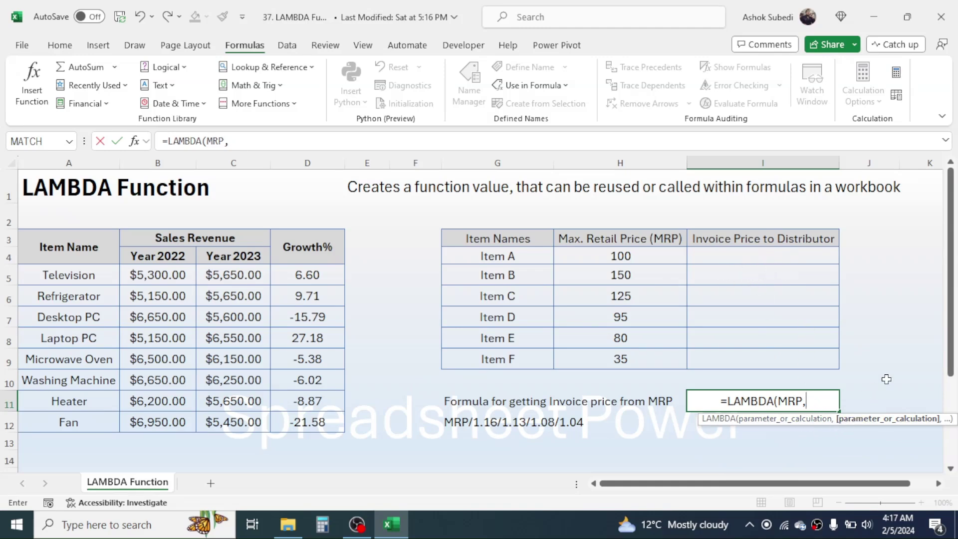
Complete the LAMBDA formula in I11 with the calculation MRP/1.16/1.13/1.08/1.04 and close its parenthesis
{"action": "type", "text": "MRP/"}
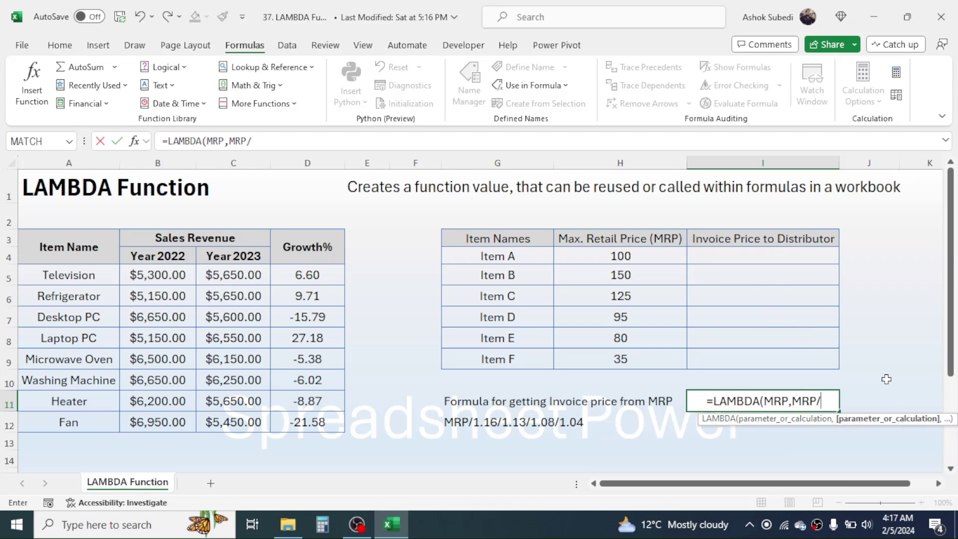
{"action": "type", "text": "1"}
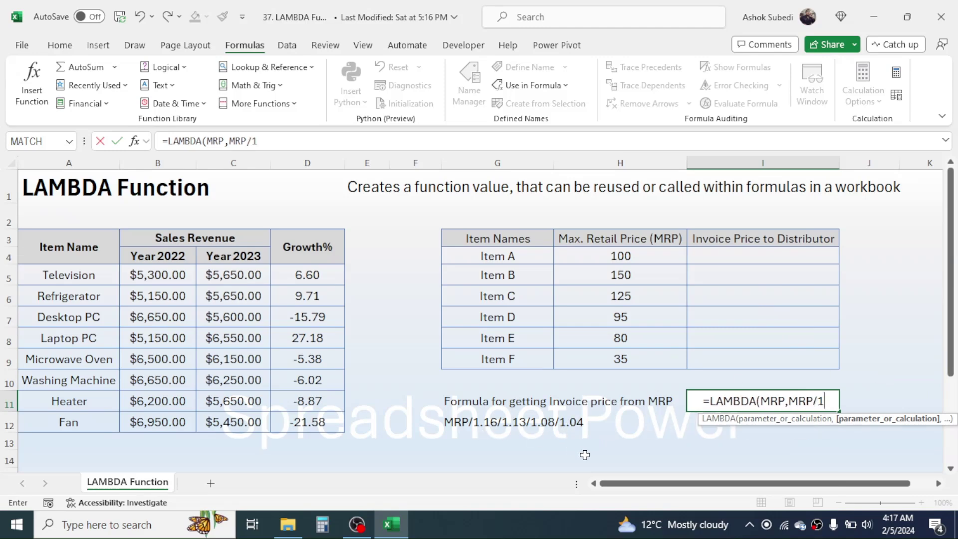
{"action": "type", "text": ".16"}
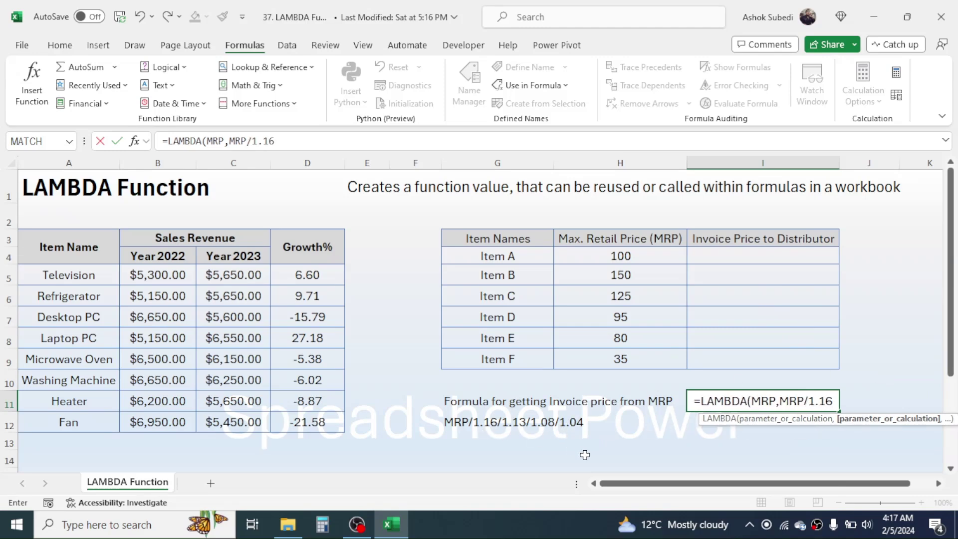
{"action": "type", "text": "/1.1"}
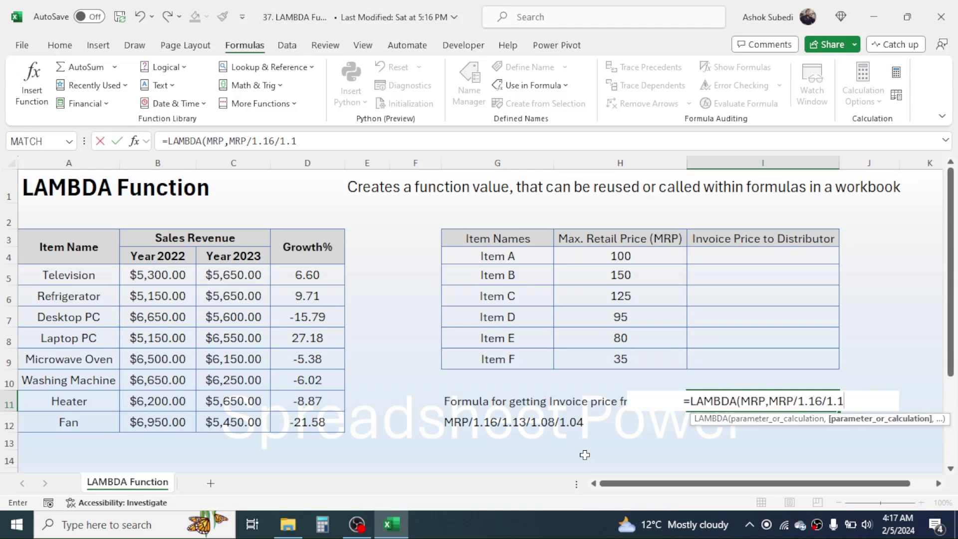
{"action": "type", "text": "3/"}
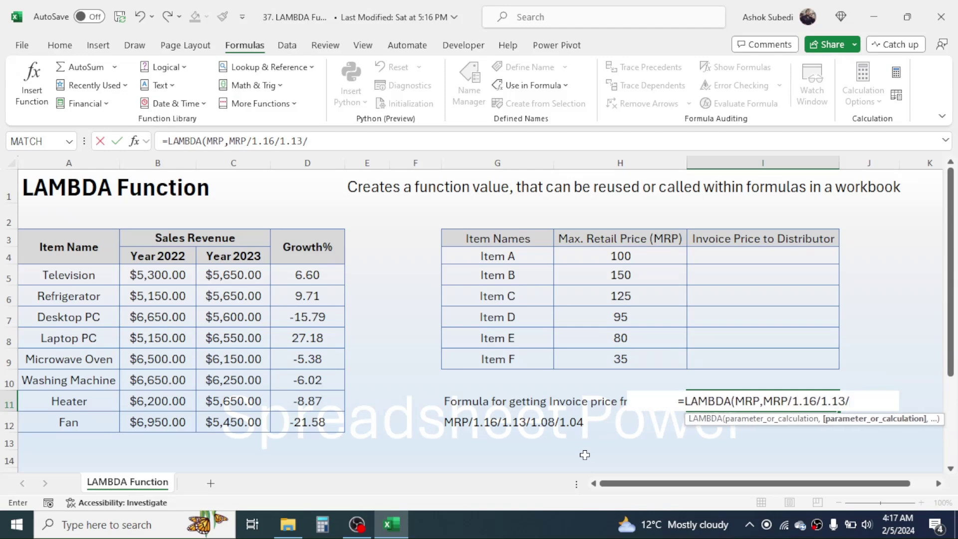
{"action": "type", "text": "1.08"}
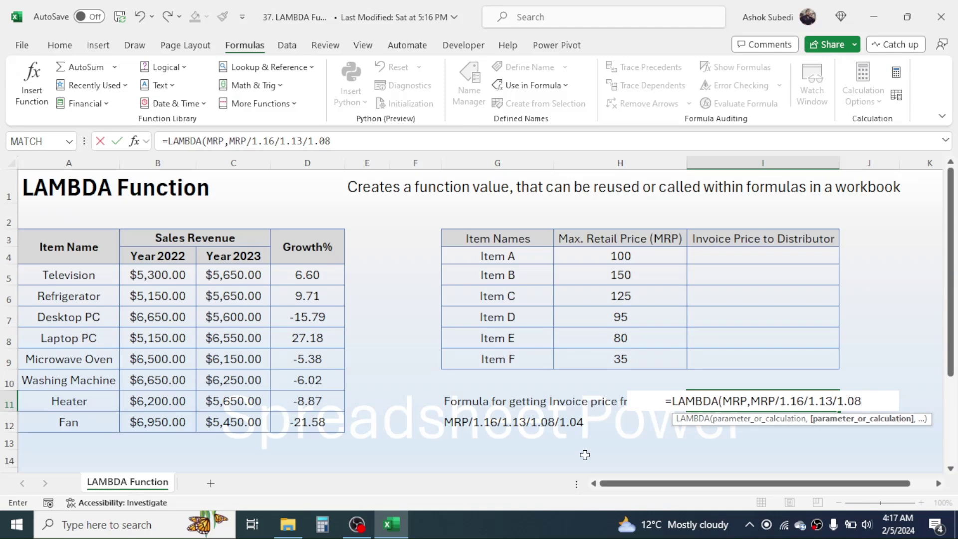
{"action": "type", "text": "/1."}
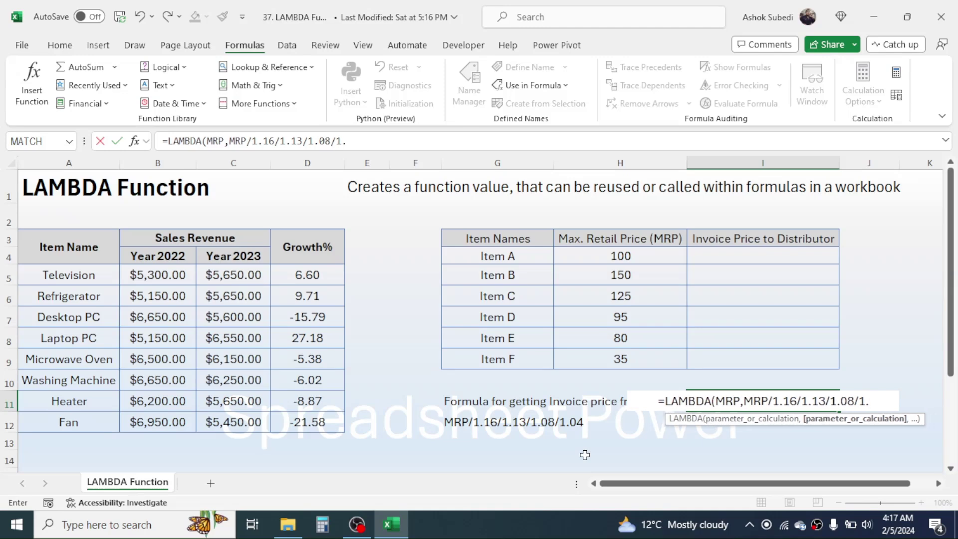
{"action": "type", "text": "04"}
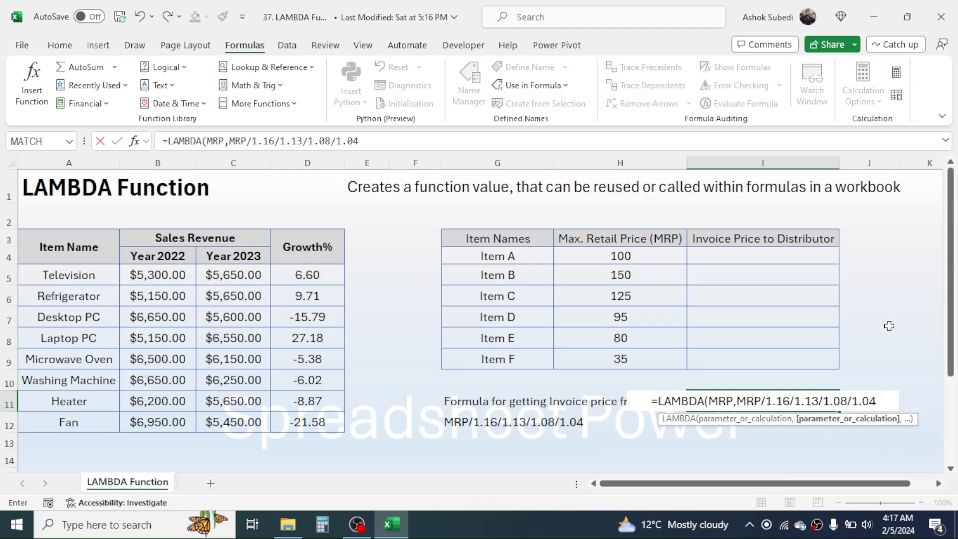
{"action": "type", "text": ")"}
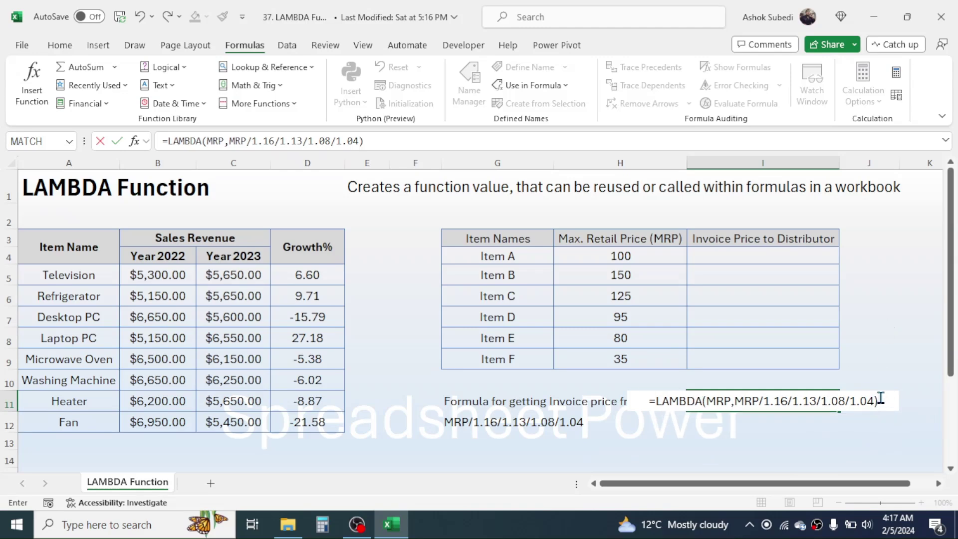
Cut the whole LAMBDA formula out of cell I11 and leave the cell empty
{"action": "left_click_drag", "start_coordinate": [881, 397], "coordinate": [640, 408]}
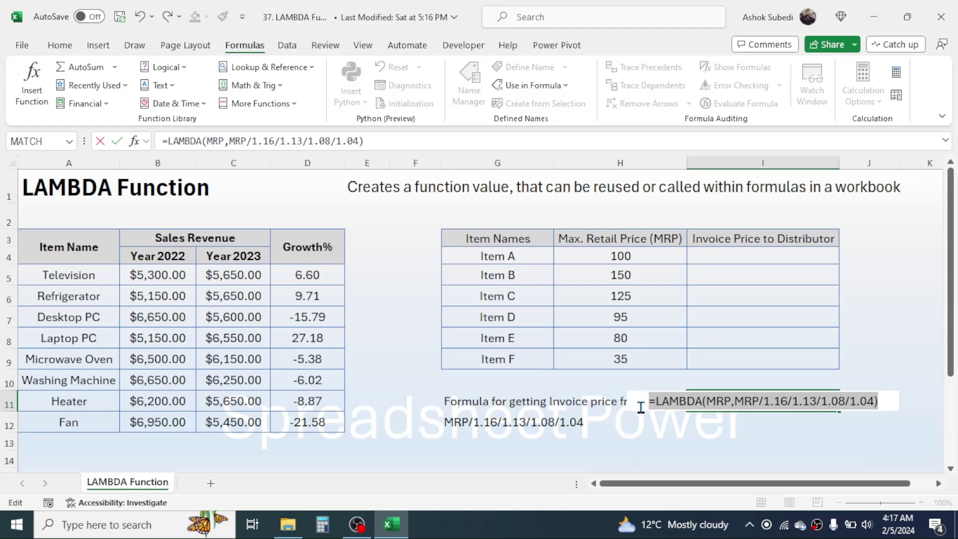
{"action": "key", "text": "ctrl+x"}
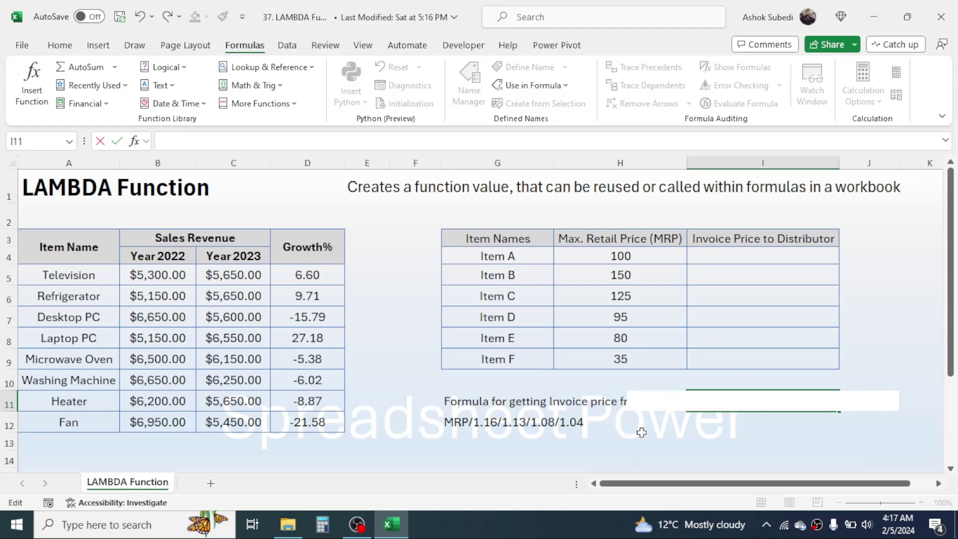
{"action": "key", "text": "Escape"}
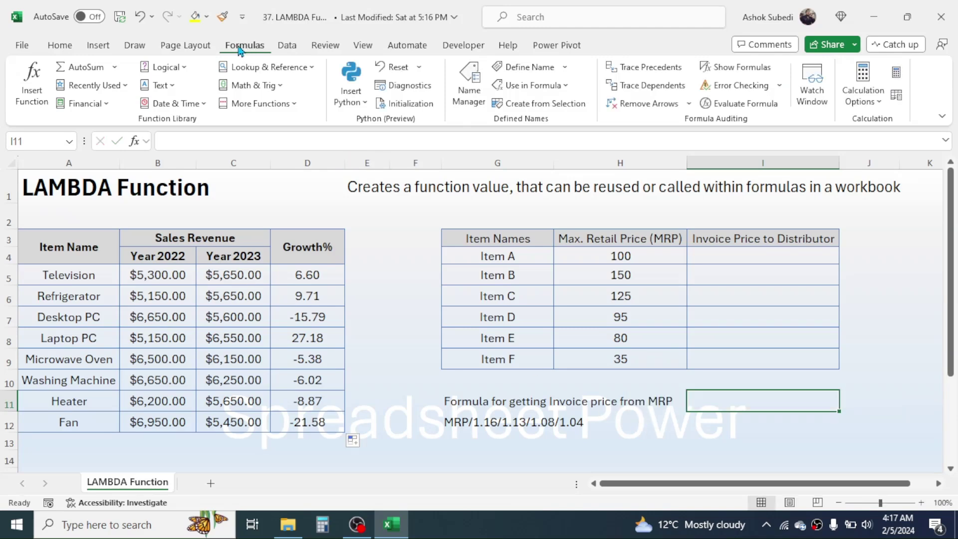
Create a workbook-scope defined name Invoice_Price that refers to the cut LAMBDA formula, and return to the worksheet
{"action": "left_click", "coordinate": [469, 82]}
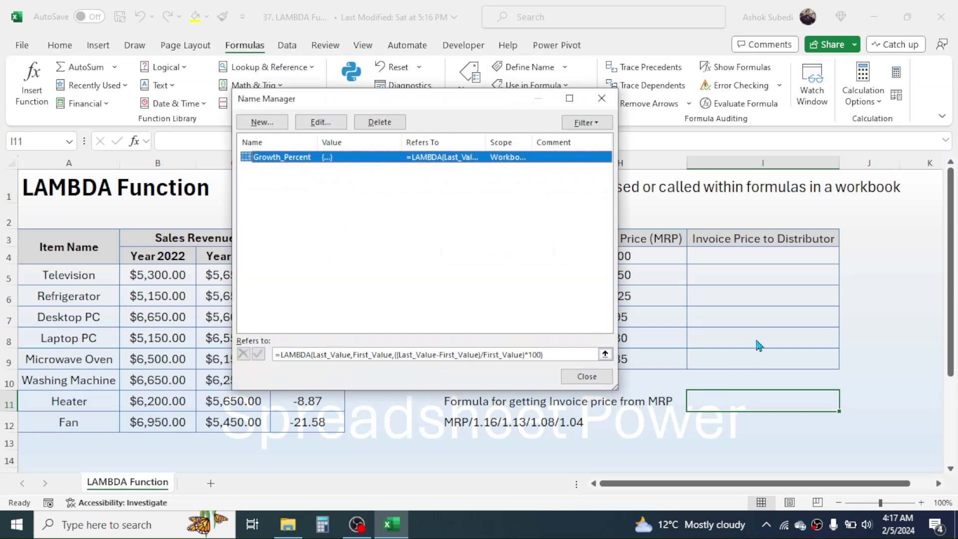
{"action": "left_click", "coordinate": [262, 123]}
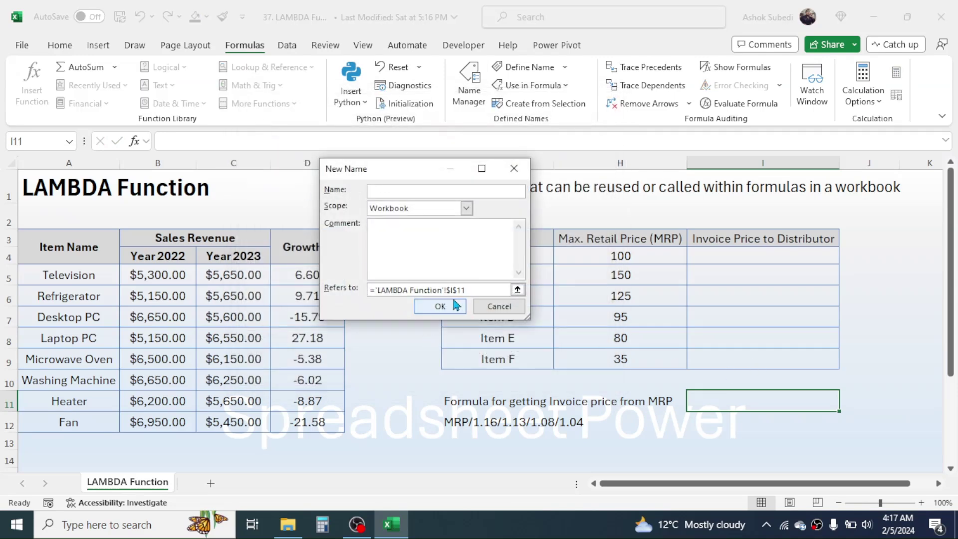
{"action": "left_click_drag", "start_coordinate": [471, 290], "coordinate": [360, 290]}
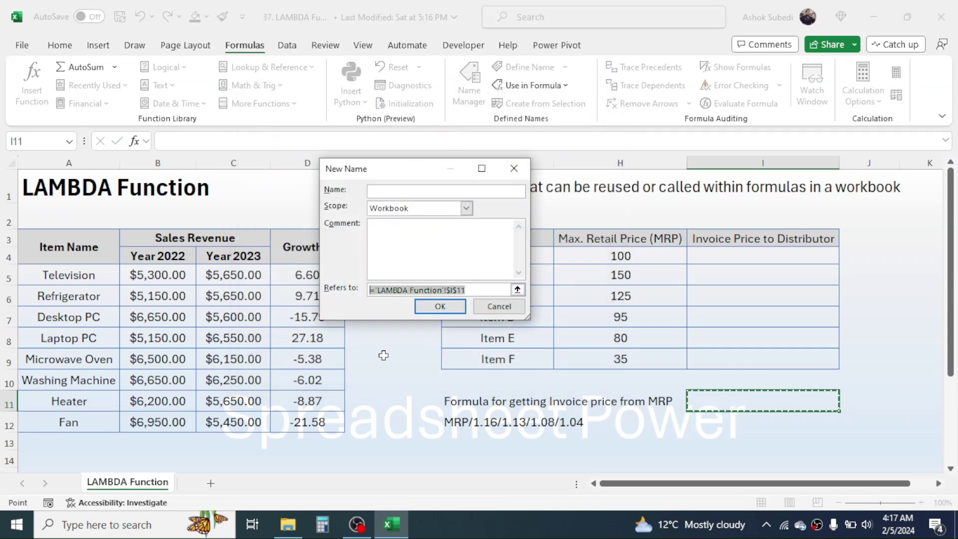
{"action": "key", "text": "BackSpace"}
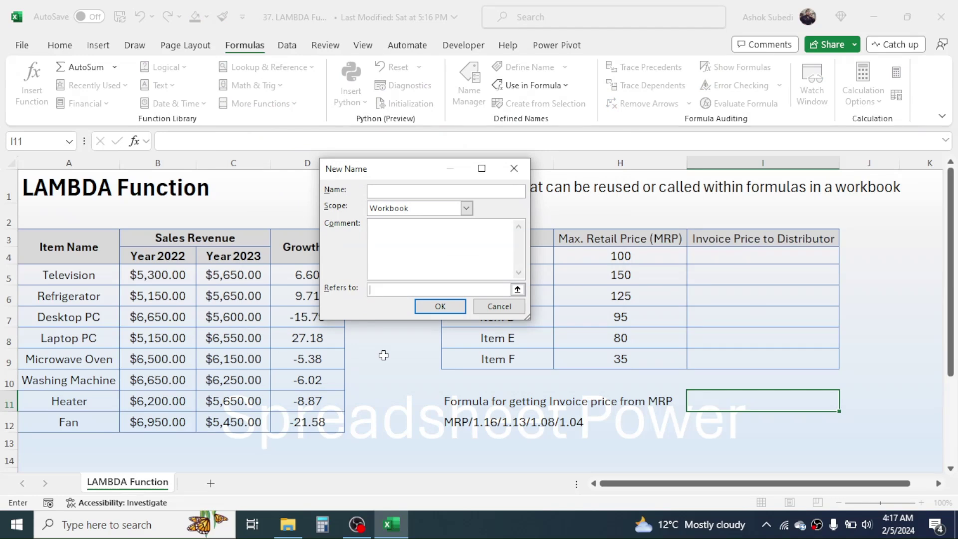
{"action": "key", "text": "ctrl+v"}
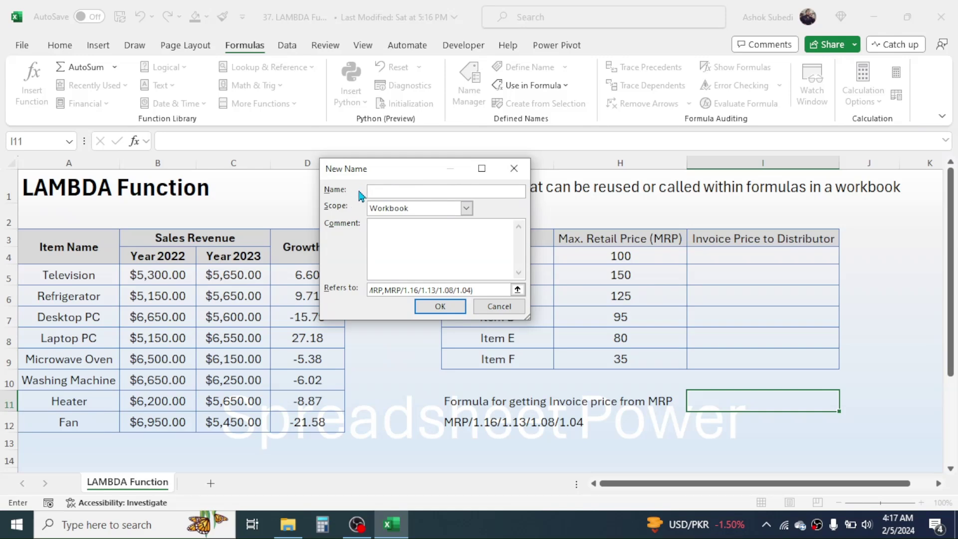
{"action": "left_click", "coordinate": [380, 191]}
{"action": "left_click", "coordinate": [440, 305]}
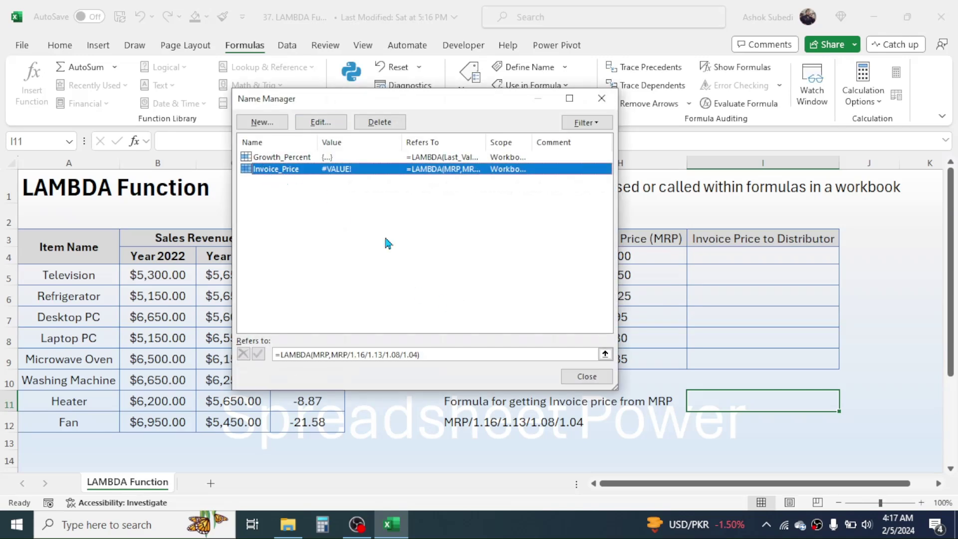
{"action": "left_click", "coordinate": [588, 377]}
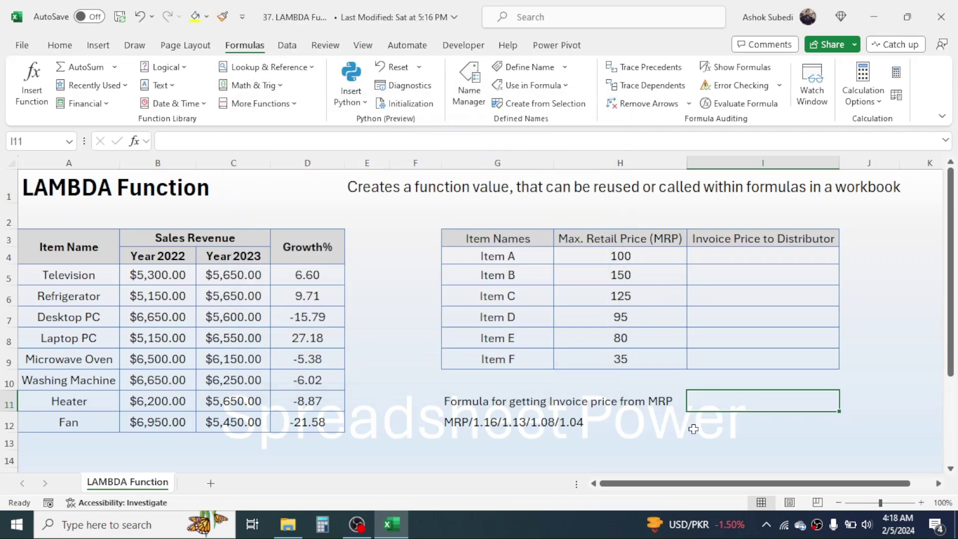
Calculate Item A's invoice price in I4 with =Invoice_Price(H4)
{"action": "left_click", "coordinate": [685, 442]}
{"action": "left_click", "coordinate": [771, 256]}
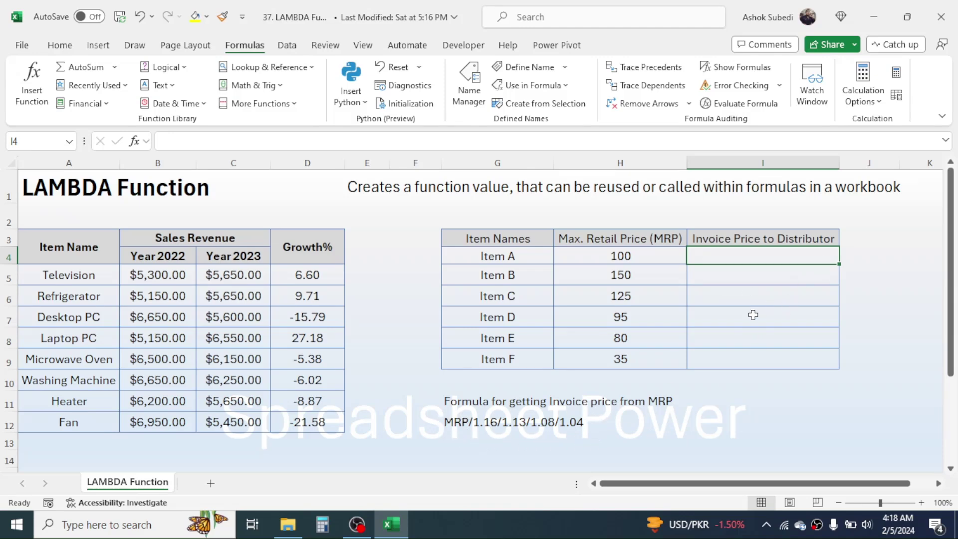
{"action": "type", "text": "="}
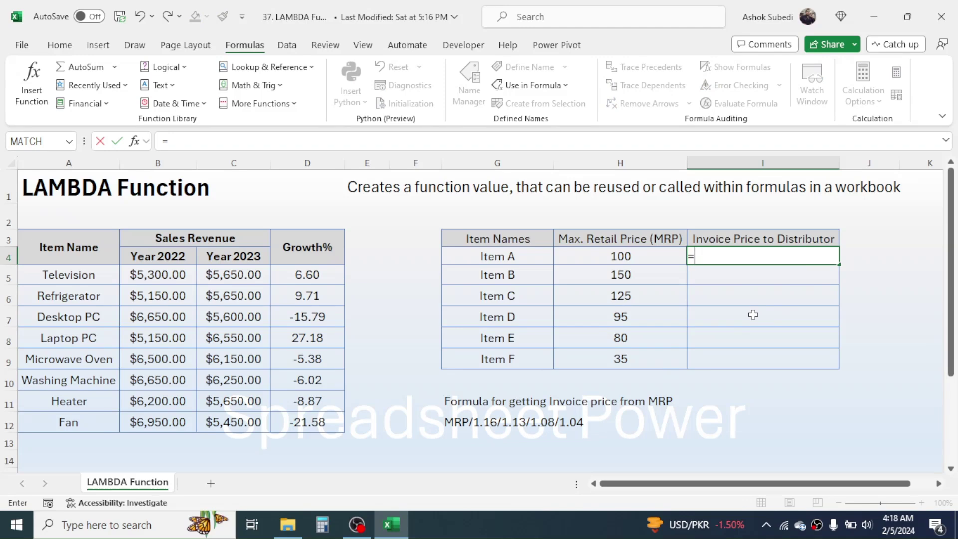
{"action": "type", "text": "Inv"}
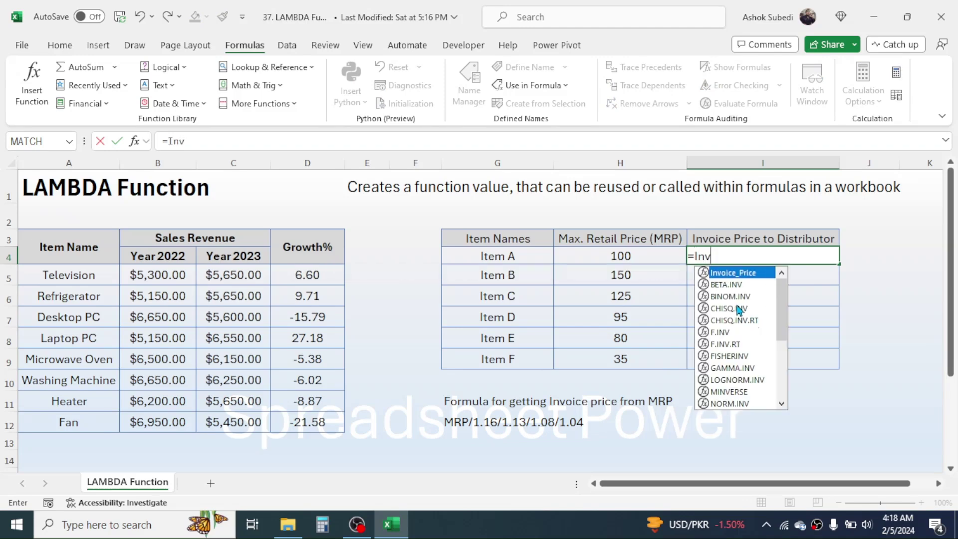
{"action": "double_click", "coordinate": [730, 273]}
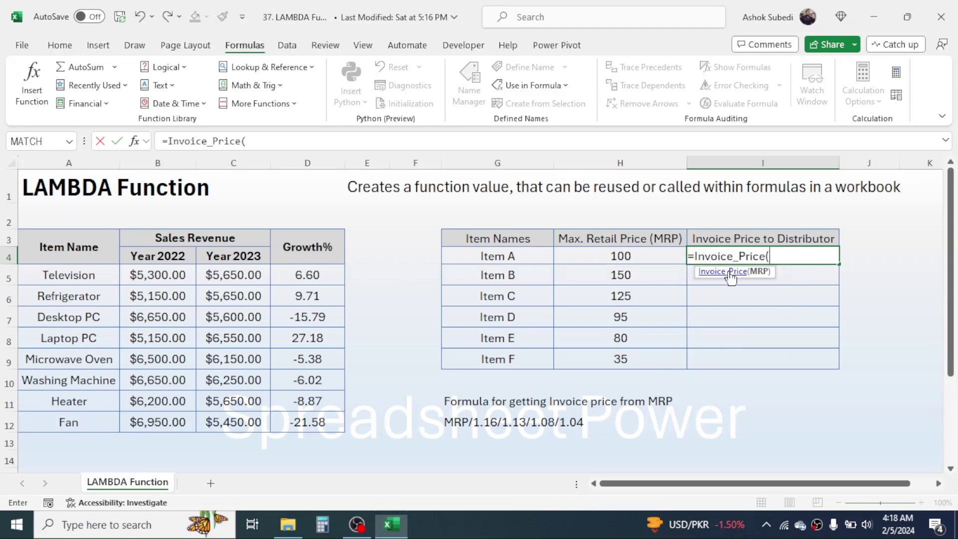
{"action": "left_click", "coordinate": [610, 258]}
{"action": "type", "text": ")"}
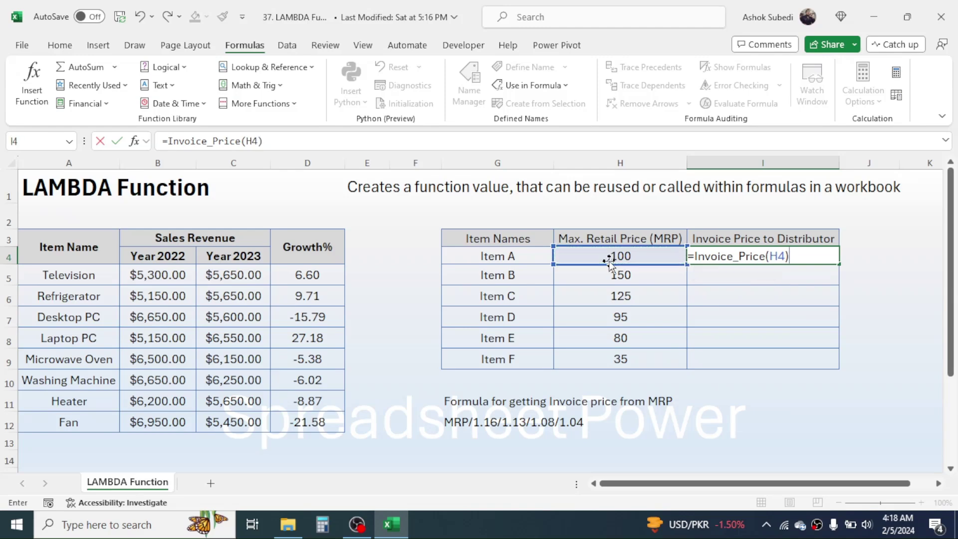
{"action": "key", "text": "Return"}
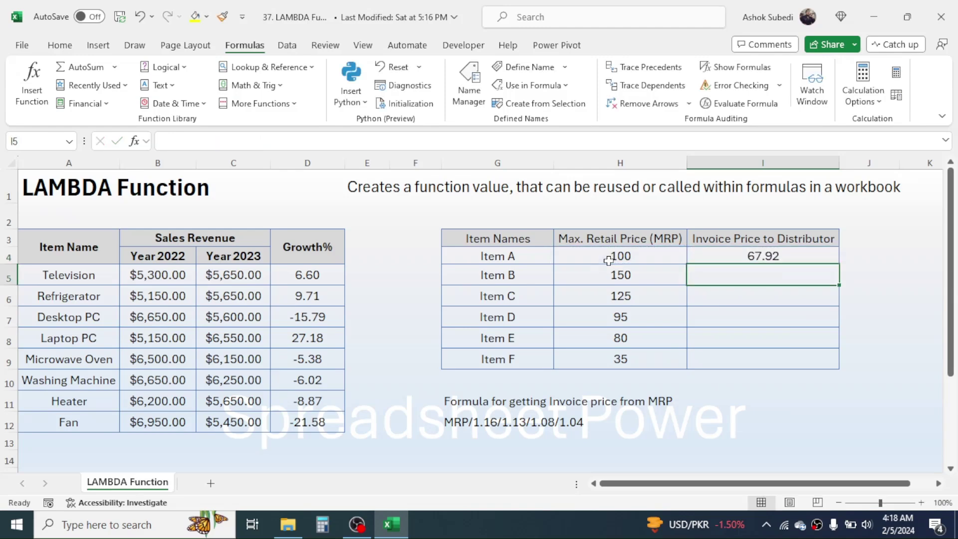
Fill the invoice price formula from I4 down to I9 for the remaining items
{"action": "left_click", "coordinate": [780, 253]}
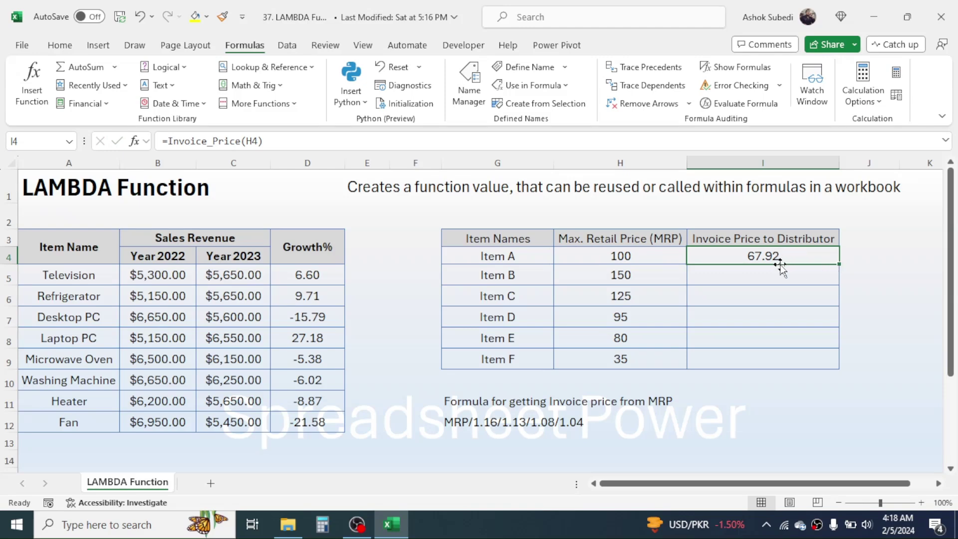
{"action": "left_click_drag", "start_coordinate": [835, 266], "coordinate": [830, 361]}
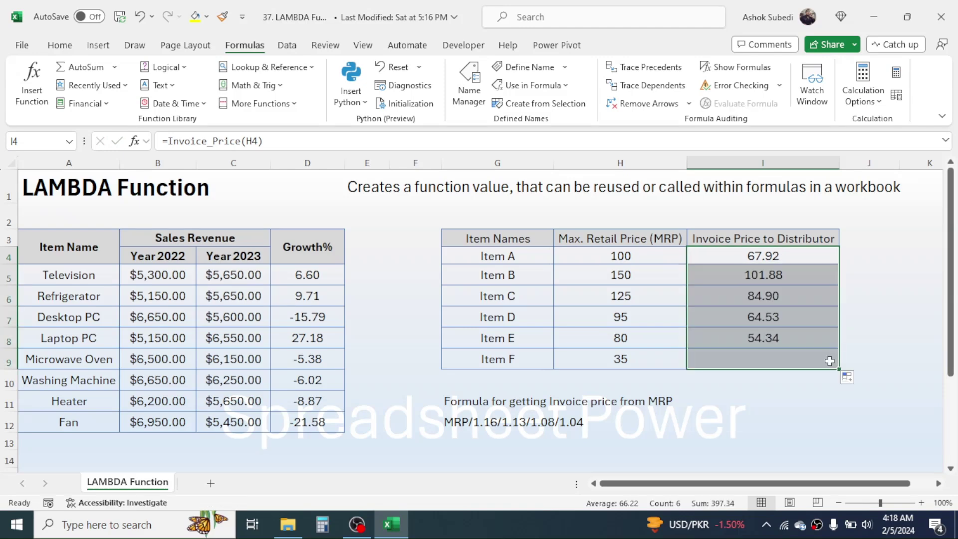
{"action": "left_click", "coordinate": [765, 431]}
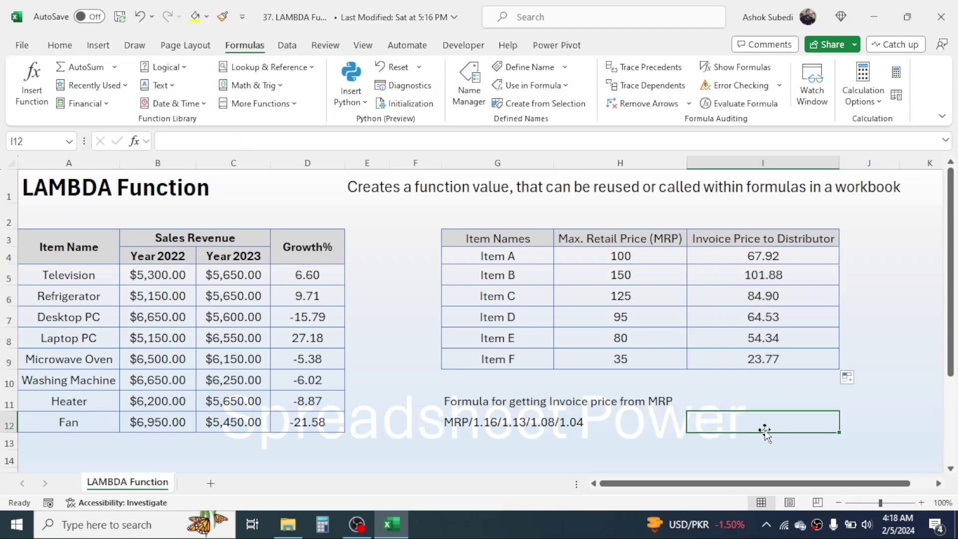